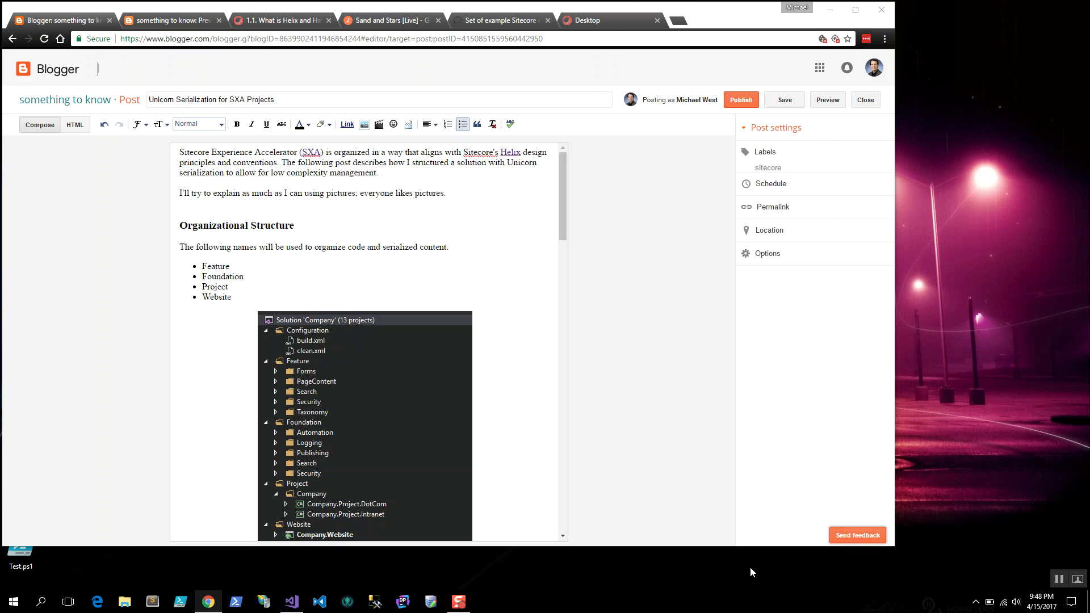
# In Visual Studio, hide Find Results and collapse the Project and Website solution folders.
pyautogui.click(290, 602)
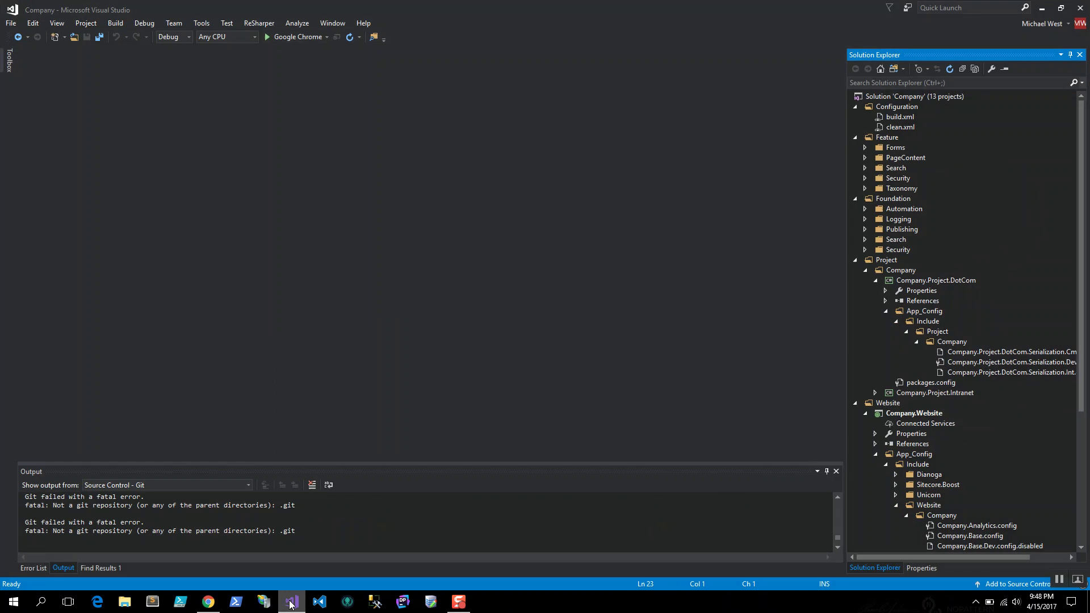
pyautogui.click(836, 471)
pyautogui.click(855, 260)
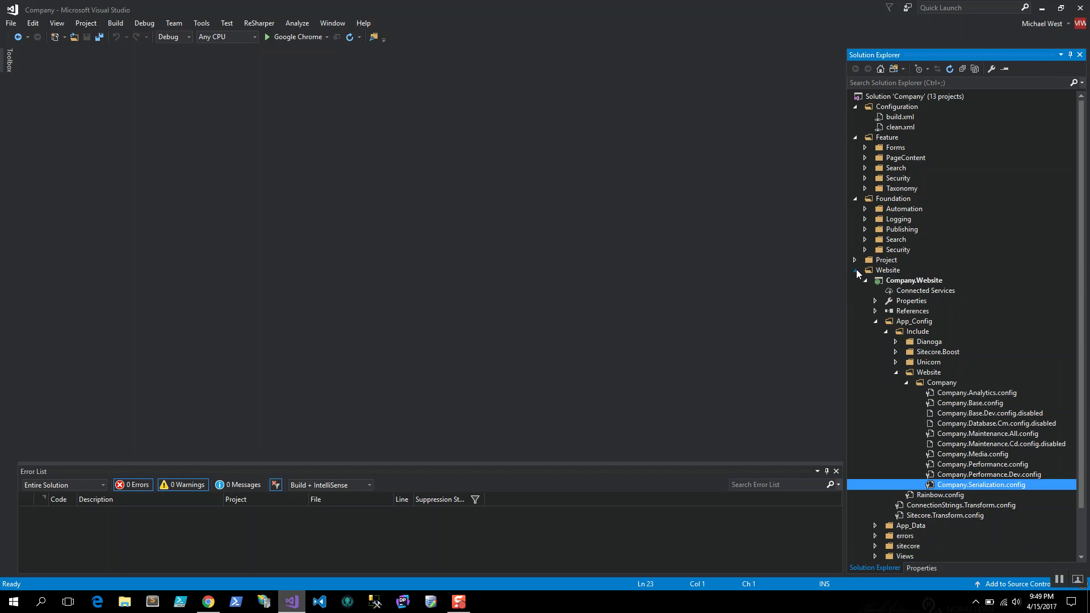
pyautogui.click(856, 270)
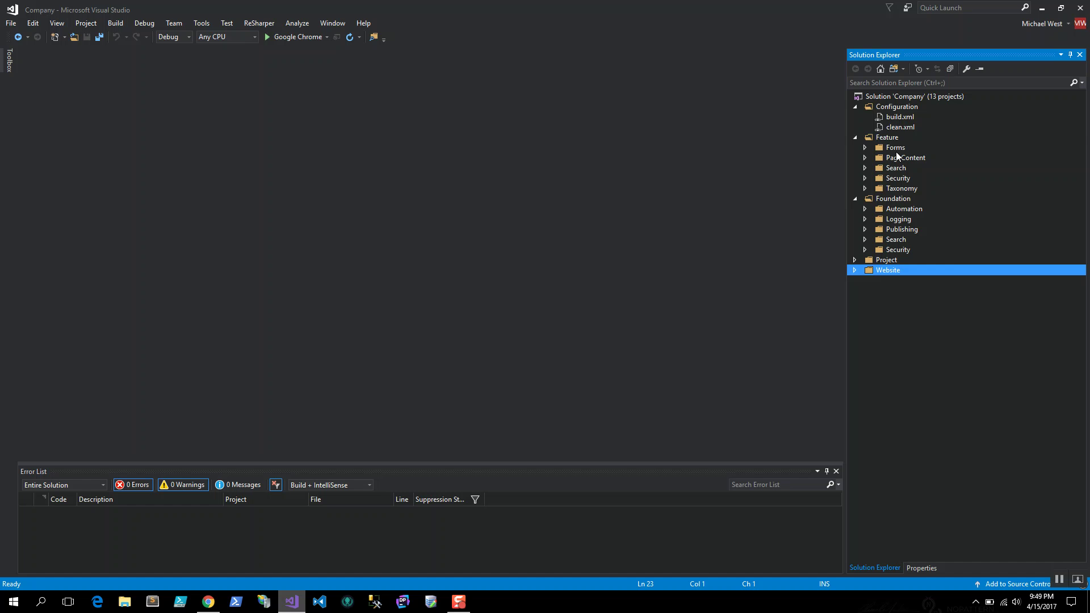
# Expand Website > Company.Website > App_Config > Include > Website to list the Company config files.
pyautogui.click(855, 274)
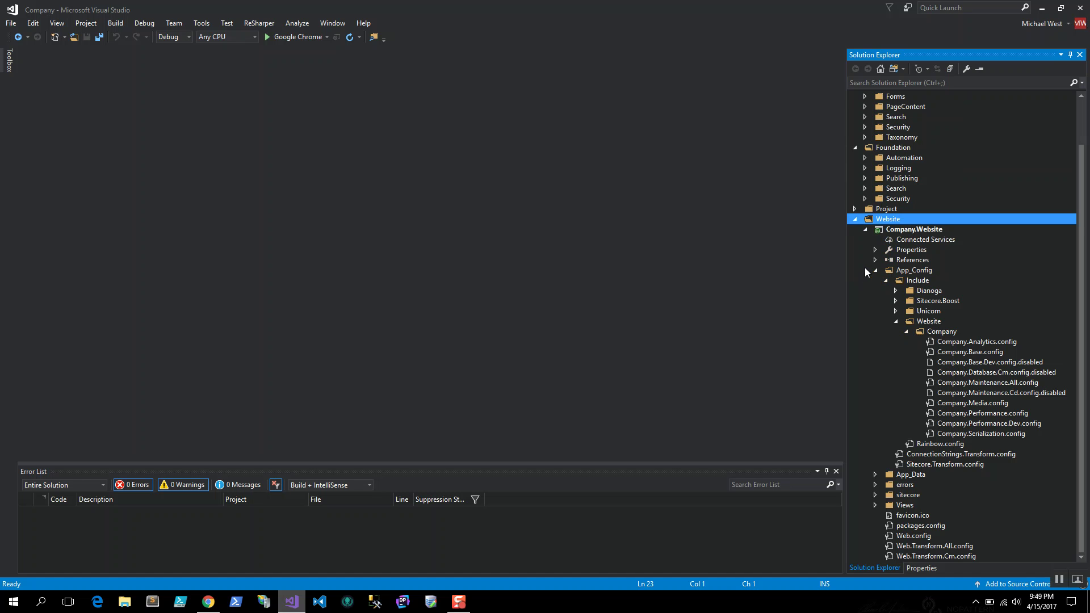
pyautogui.click(878, 271)
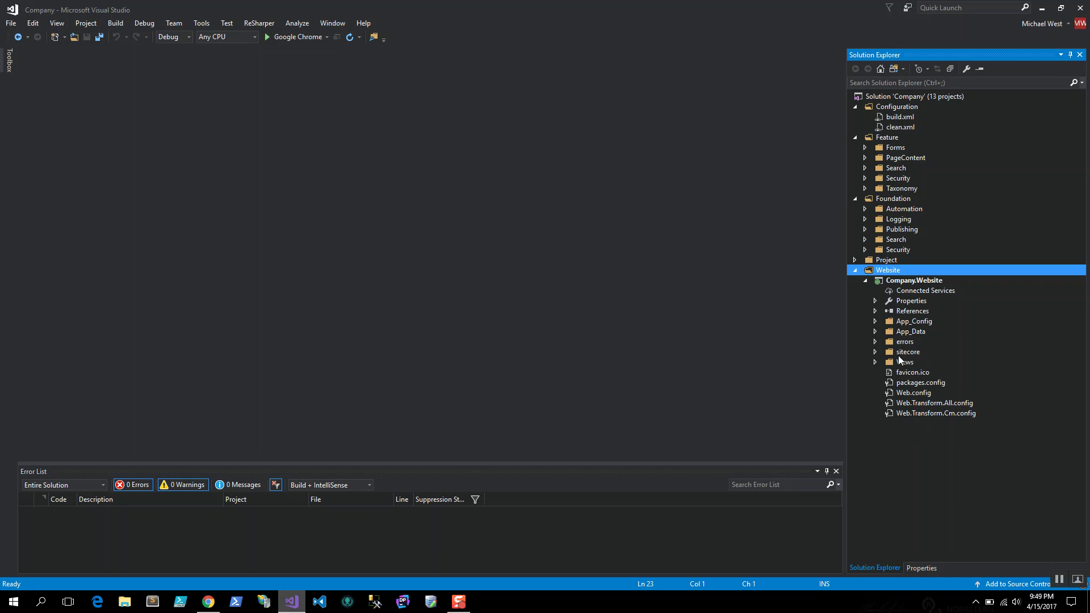
pyautogui.click(874, 321)
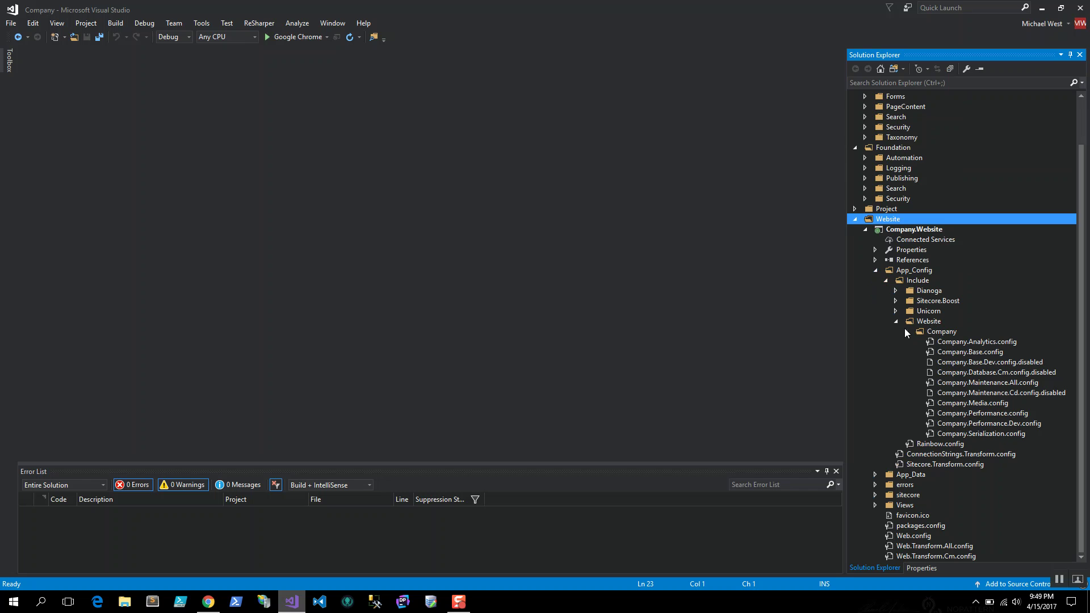
pyautogui.click(896, 322)
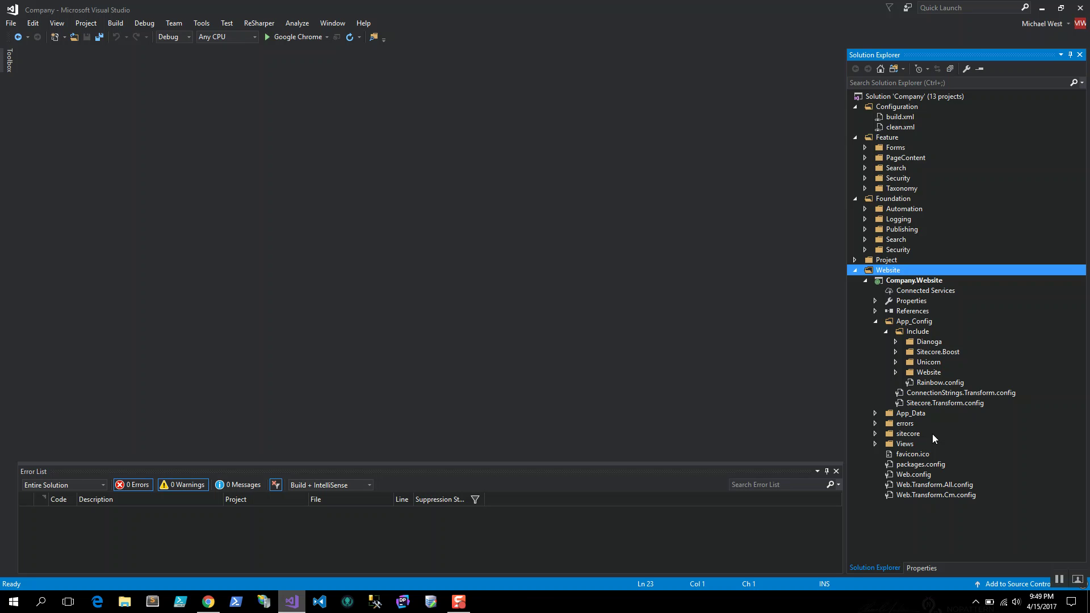
pyautogui.click(896, 372)
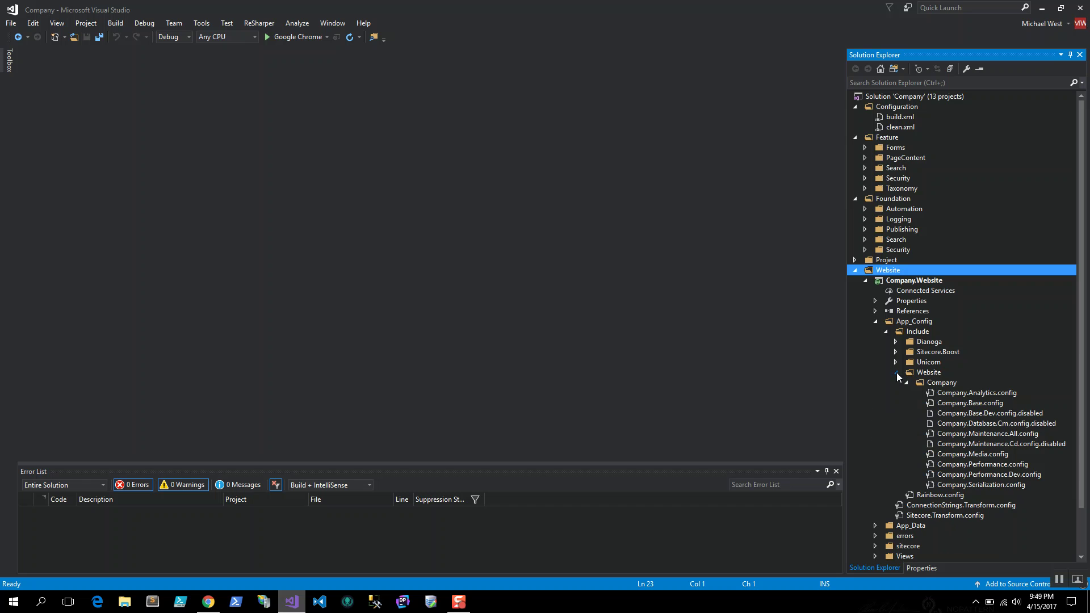
# Open Rainbow.config and Company.Serialization.config, close Rainbow.config and the Error List, then return to Chrome.
pyautogui.doubleClick(977, 495)
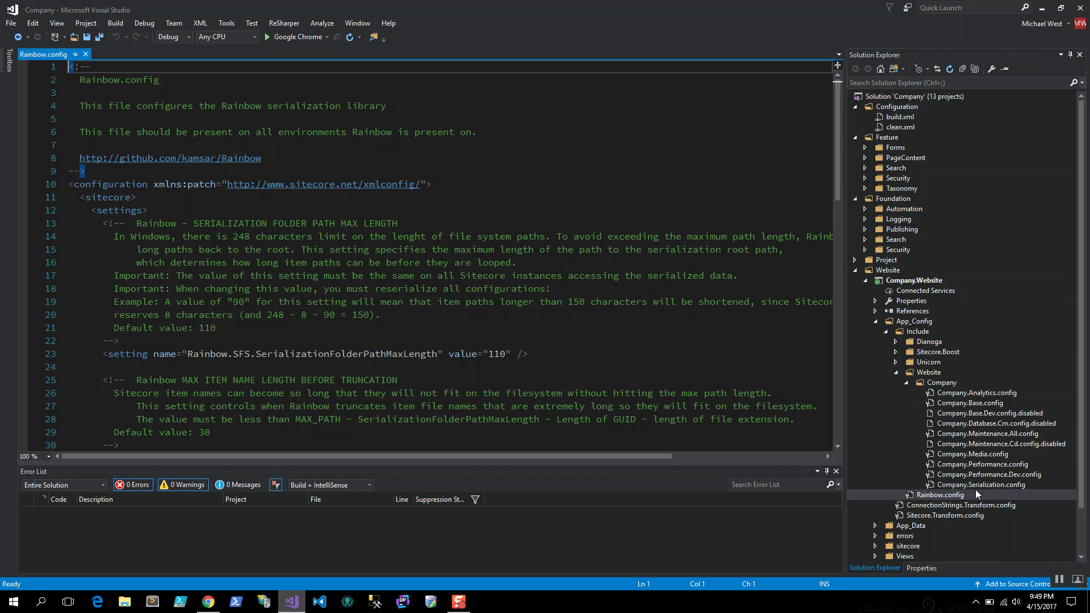
pyautogui.doubleClick(977, 485)
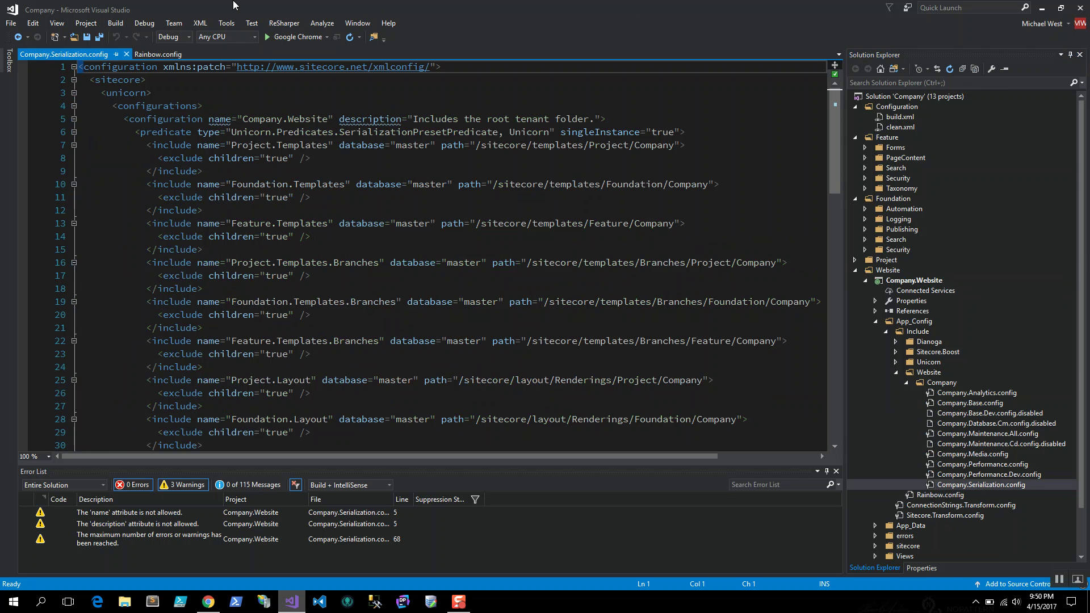
pyautogui.click(192, 54)
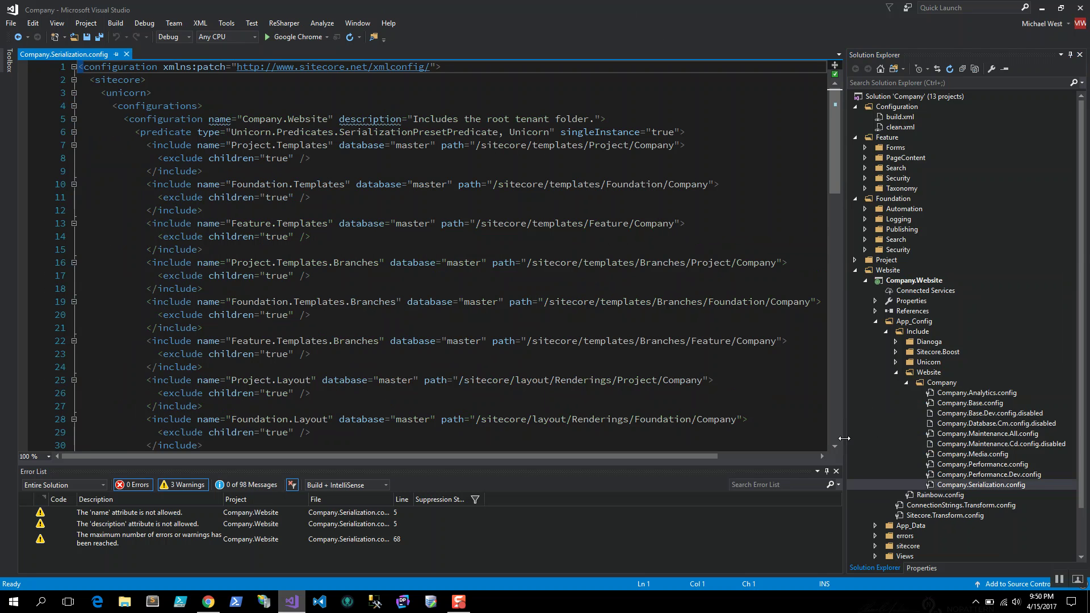
pyautogui.click(836, 472)
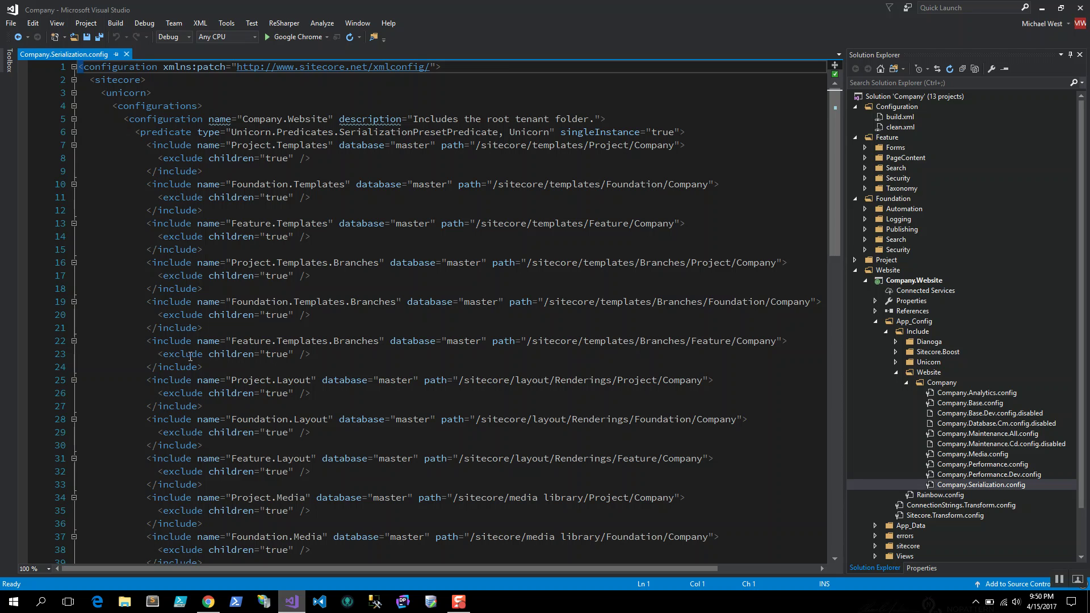
pyautogui.click(208, 601)
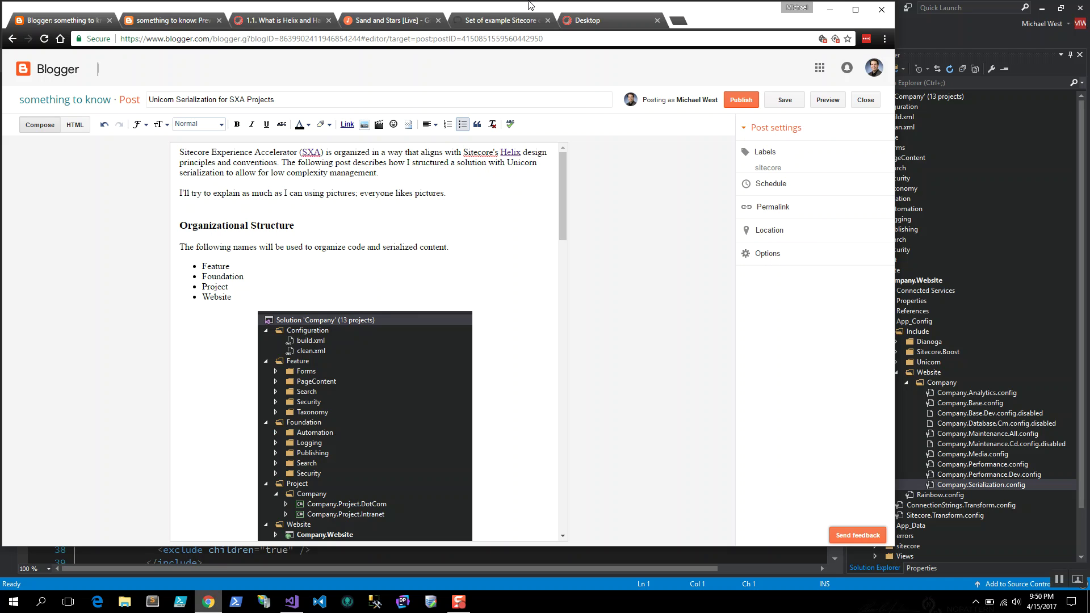
# In the Sitecore Content Editor, expand Content and select the Concentra item to view its details.
pyautogui.click(620, 20)
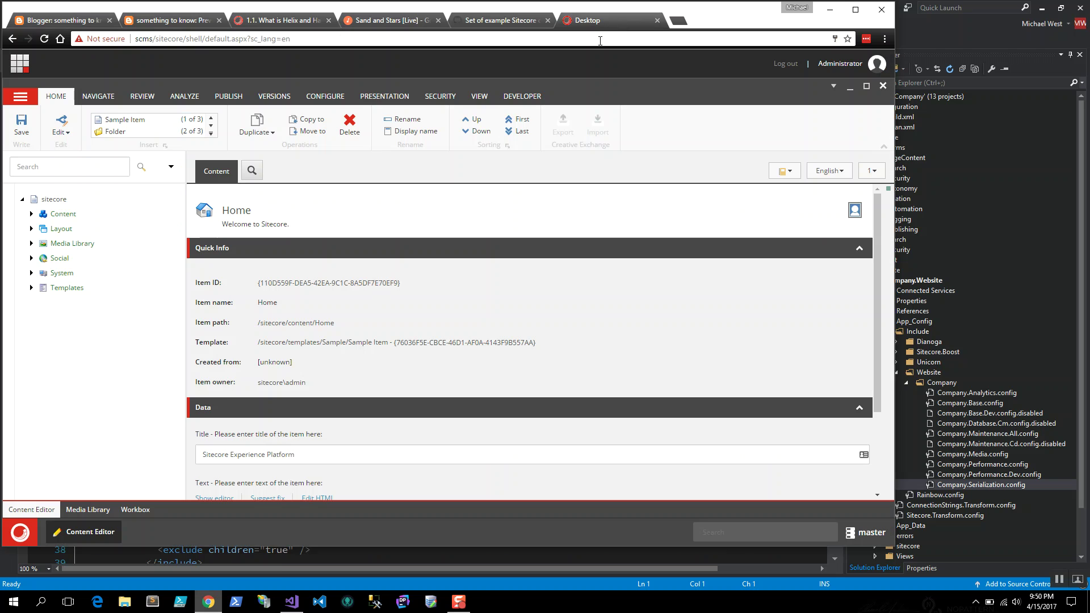
pyautogui.click(31, 214)
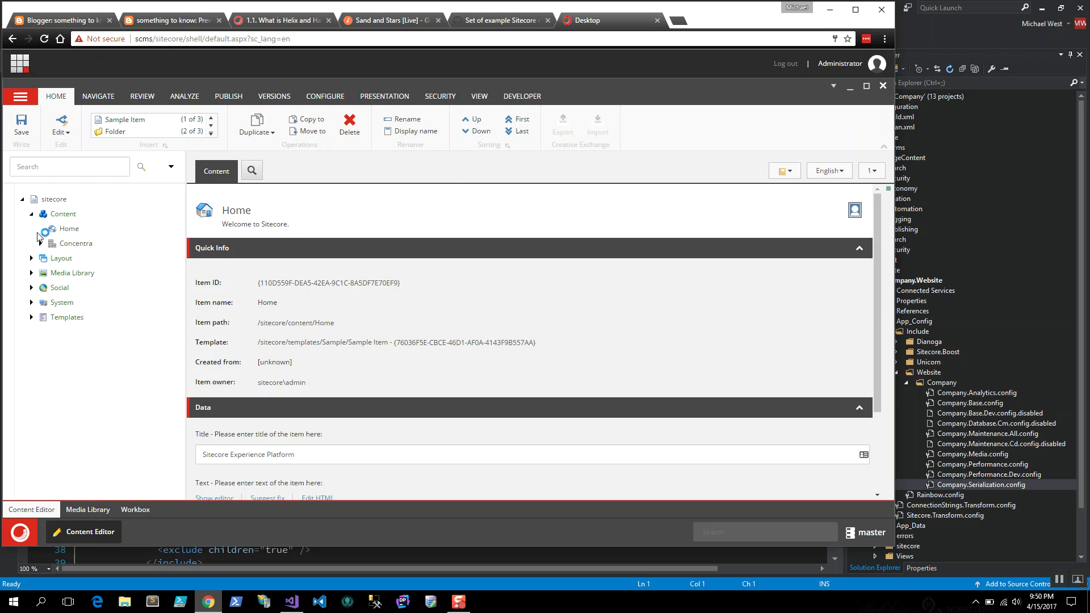
pyautogui.click(39, 244)
pyautogui.click(72, 246)
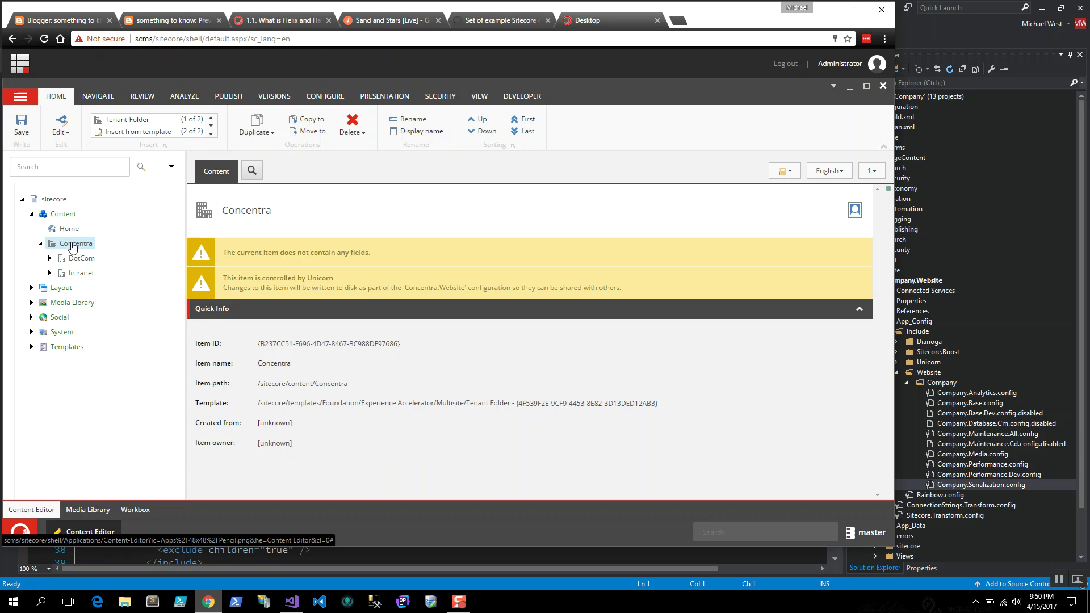
# Expand Templates > Feature, Foundation and Project to reveal their Concentra folders.
pyautogui.click(31, 347)
pyautogui.click(41, 391)
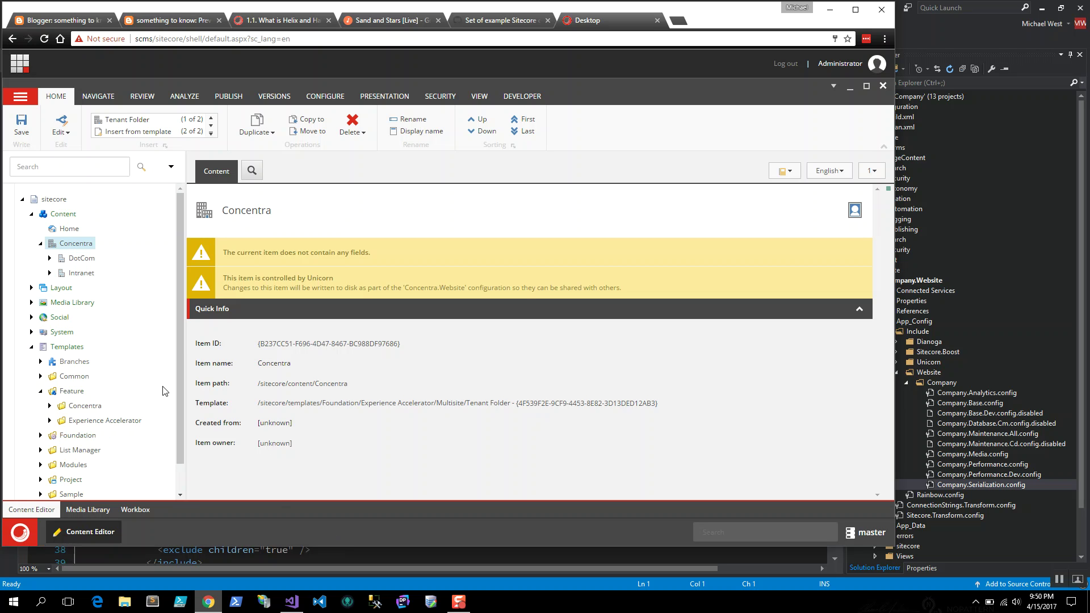
pyautogui.moveTo(178, 367); pyautogui.dragTo(178, 409)
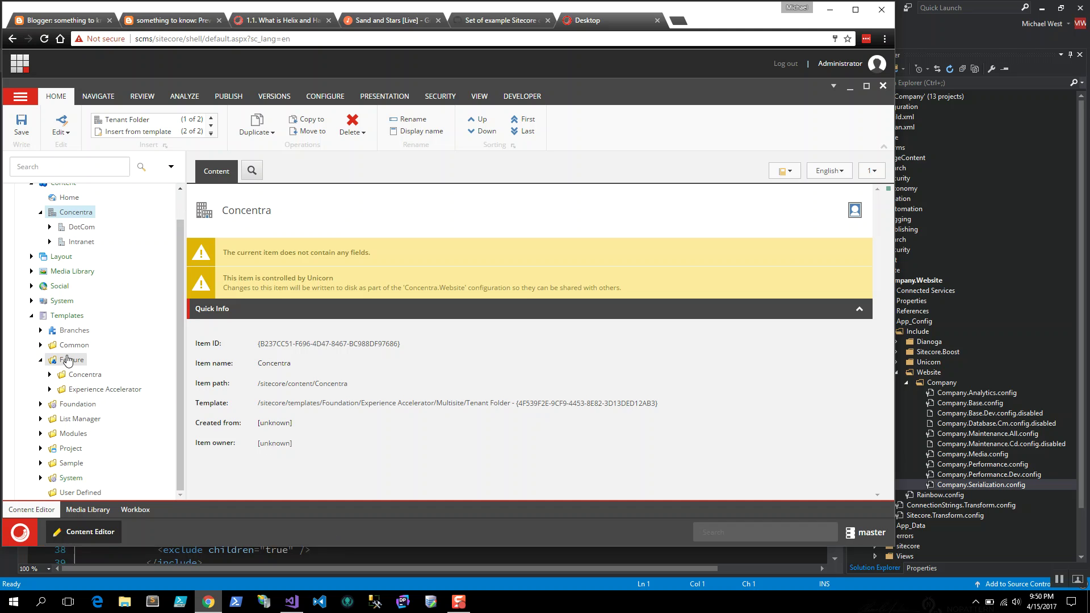
pyautogui.click(41, 403)
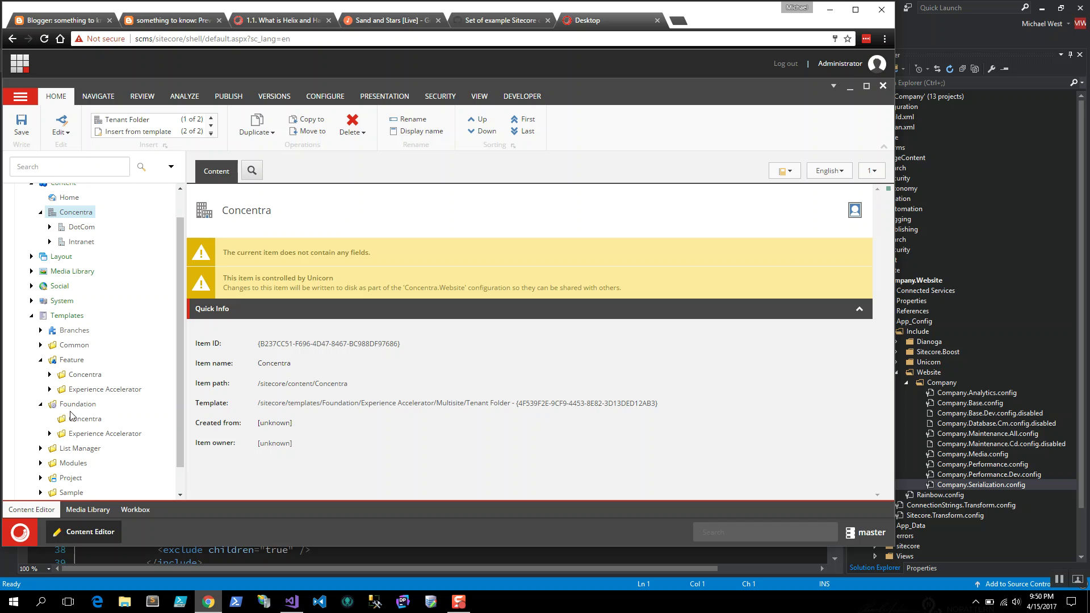
pyautogui.moveTo(177, 417)
pyautogui.mouseDown()
pyautogui.moveTo(177, 437)
pyautogui.moveTo(178, 400)
pyautogui.mouseUp()
pyautogui.click(40, 448)
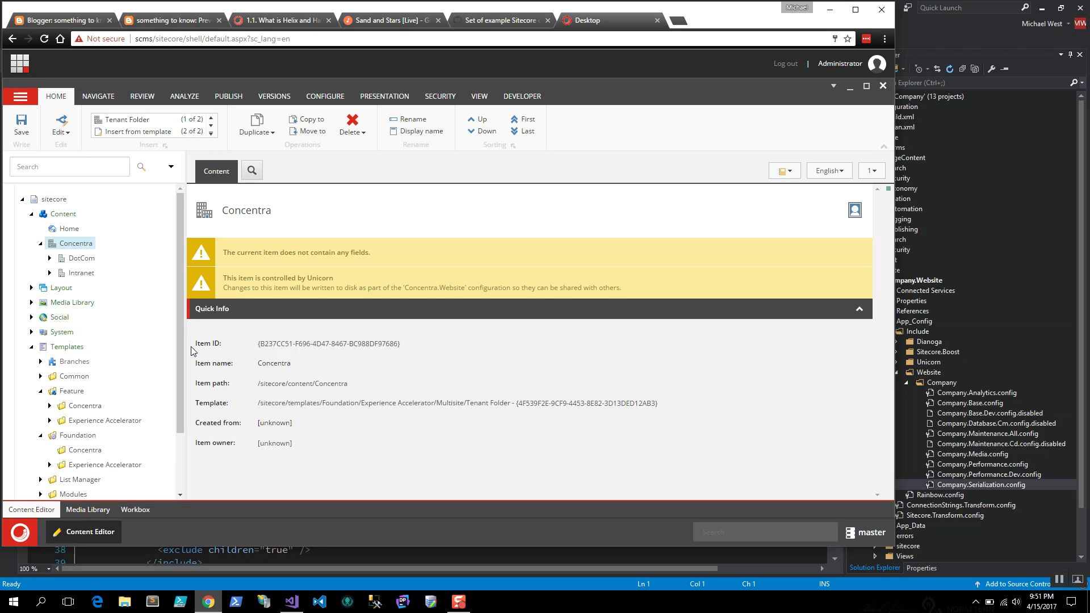
pyautogui.rightClick(74, 216)
# Cancel the insert, view the DotCom usa site item, then open the Foundation templates folder.
pyautogui.moveTo(88, 221)
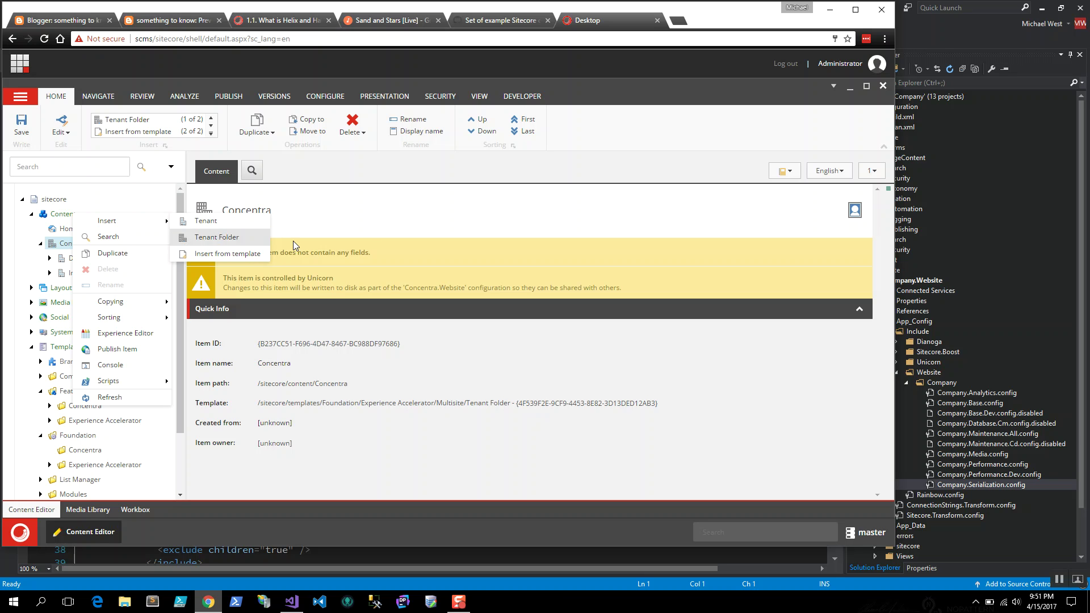
pyautogui.click(374, 222)
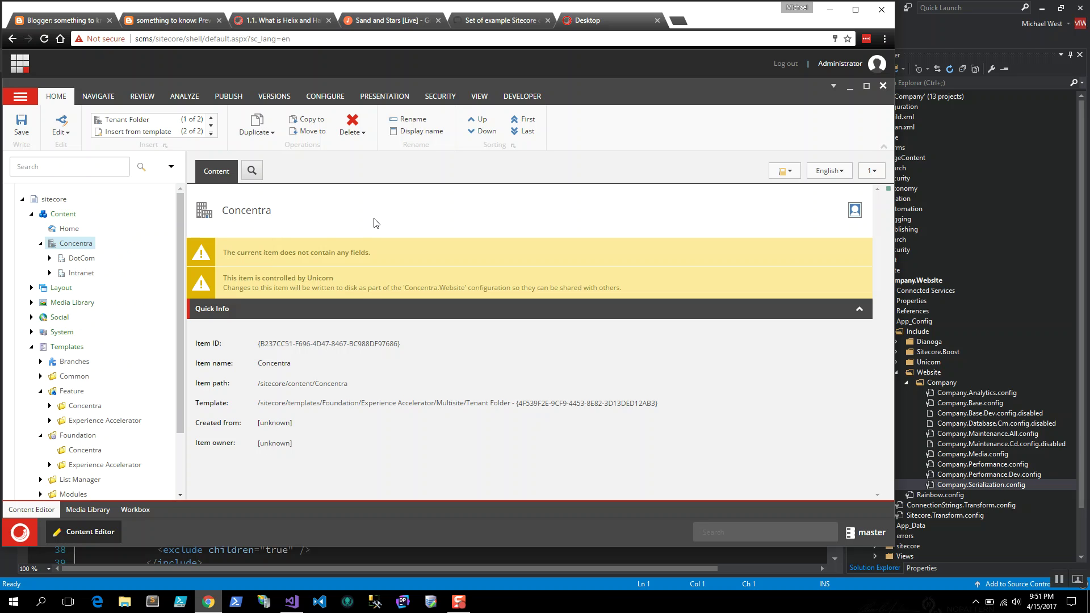
pyautogui.click(50, 258)
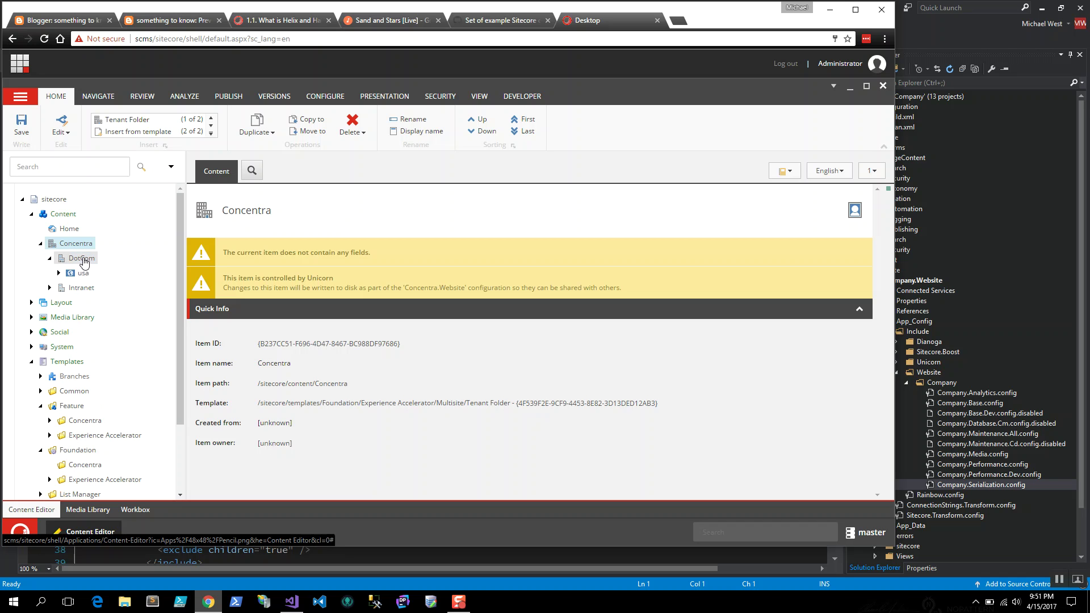
pyautogui.click(83, 272)
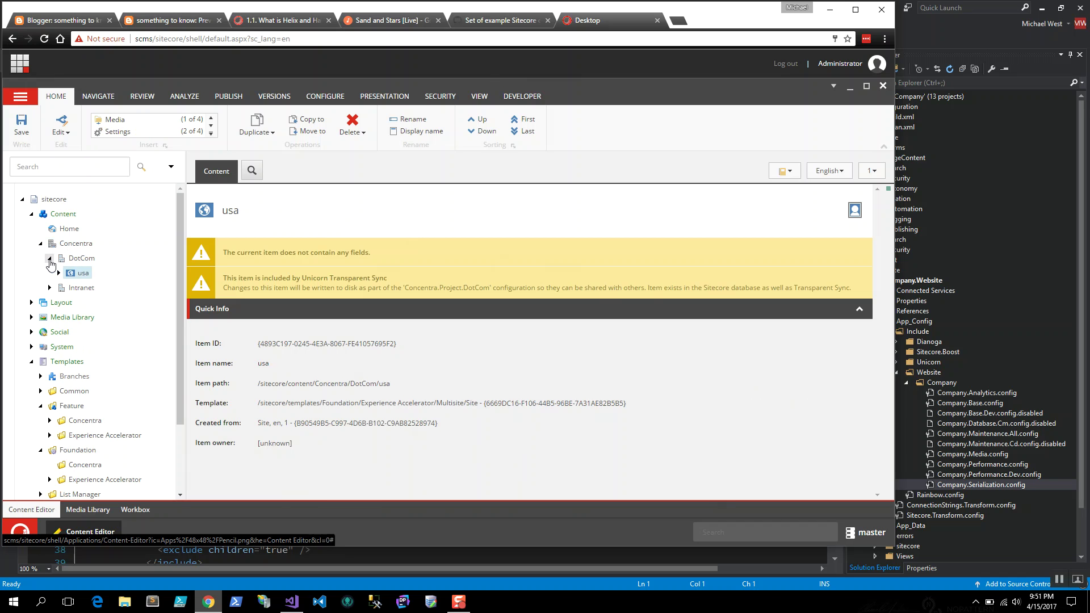
pyautogui.click(49, 259)
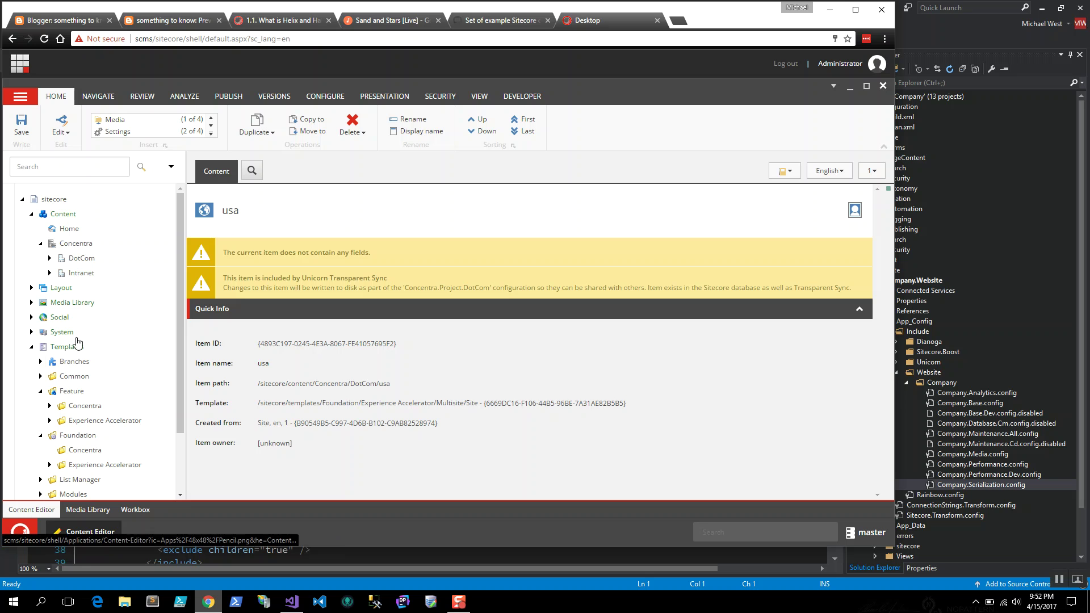
pyautogui.click(78, 434)
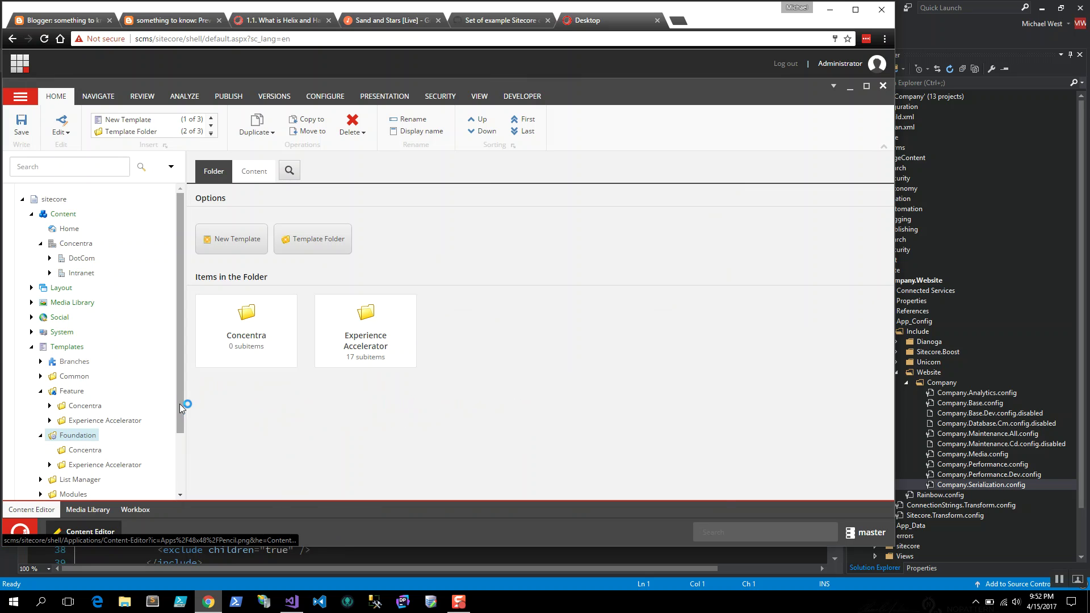
# Expand Project > Concentra to show the DotCom and Intranet template folders, then expand System.
pyautogui.moveTo(179, 404); pyautogui.dragTo(178, 461)
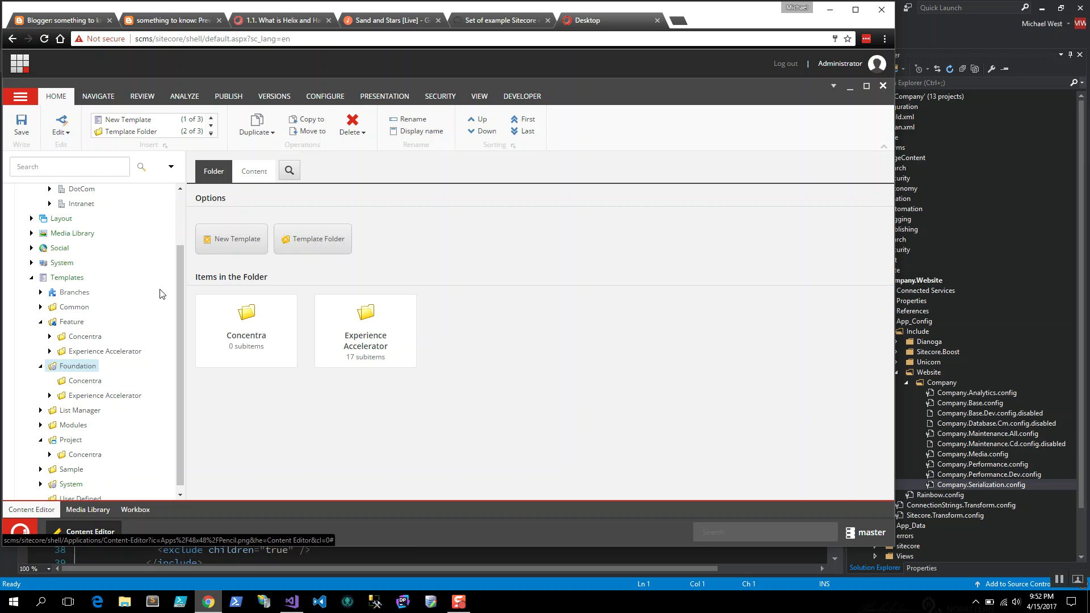
pyautogui.click(49, 454)
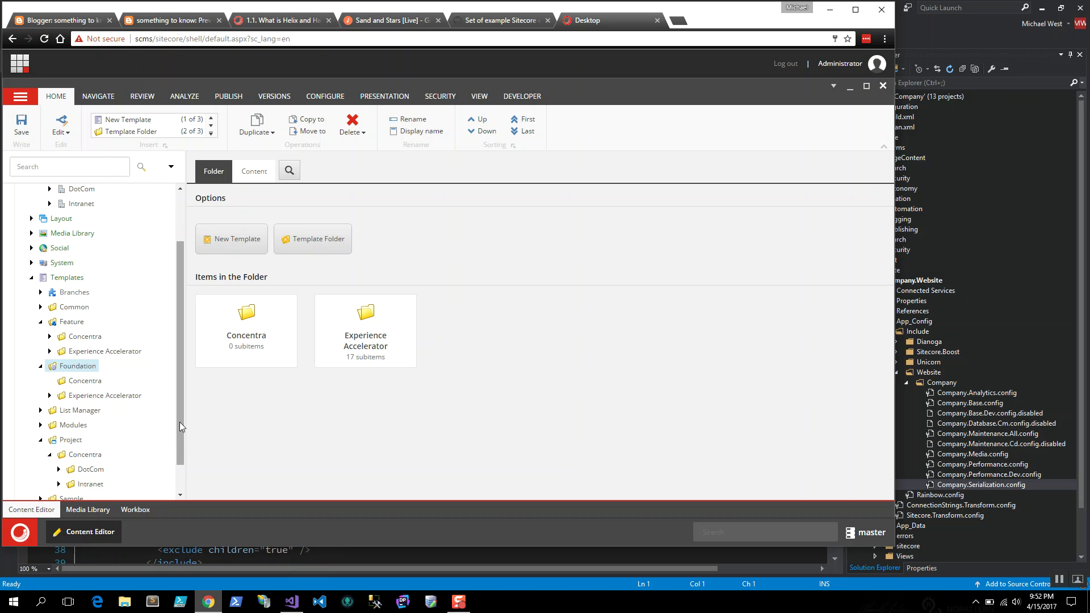
pyautogui.moveTo(179, 421); pyautogui.dragTo(182, 462)
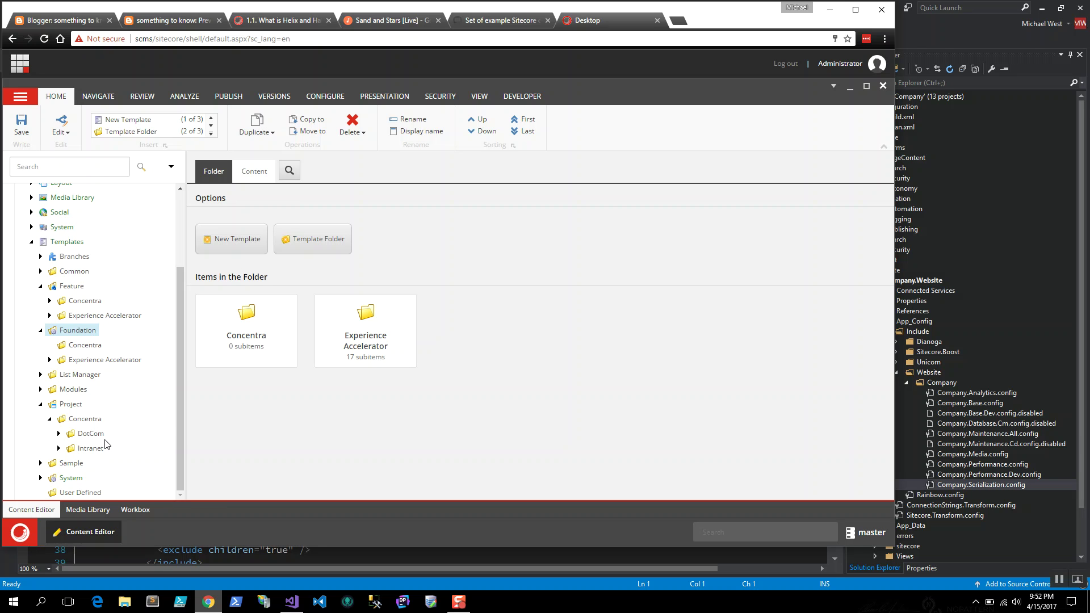
pyautogui.moveTo(178, 417); pyautogui.dragTo(165, 207)
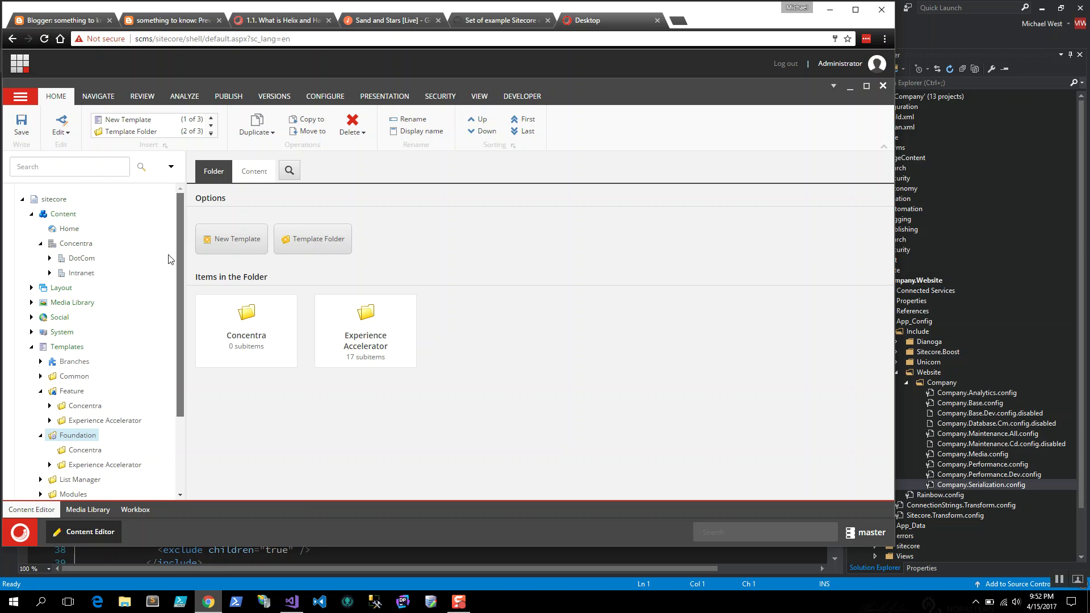
pyautogui.moveTo(179, 257); pyautogui.dragTo(179, 261)
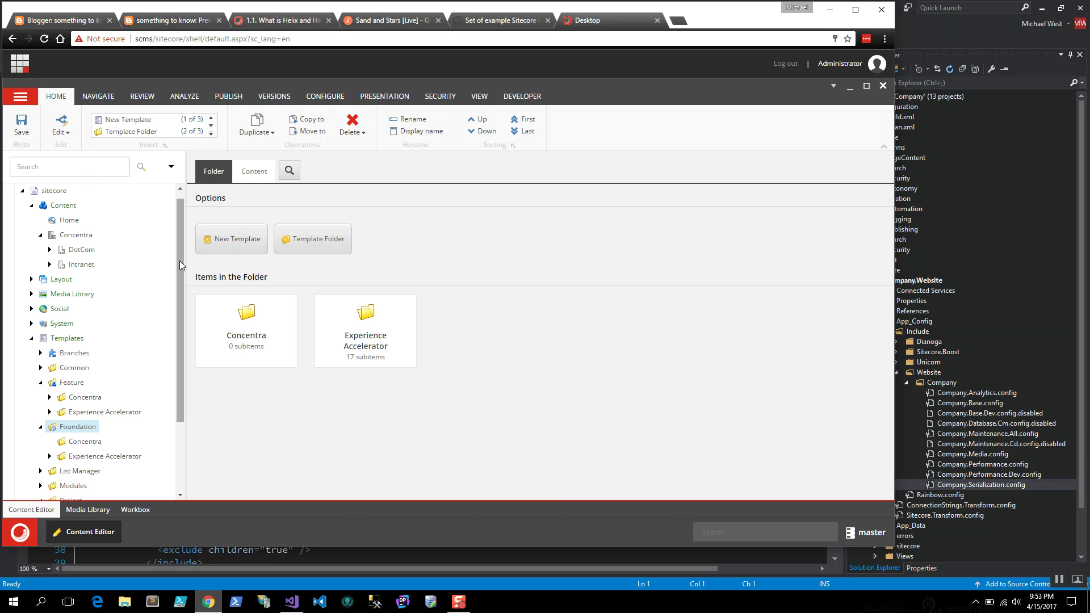
pyautogui.moveTo(181, 261); pyautogui.dragTo(178, 269)
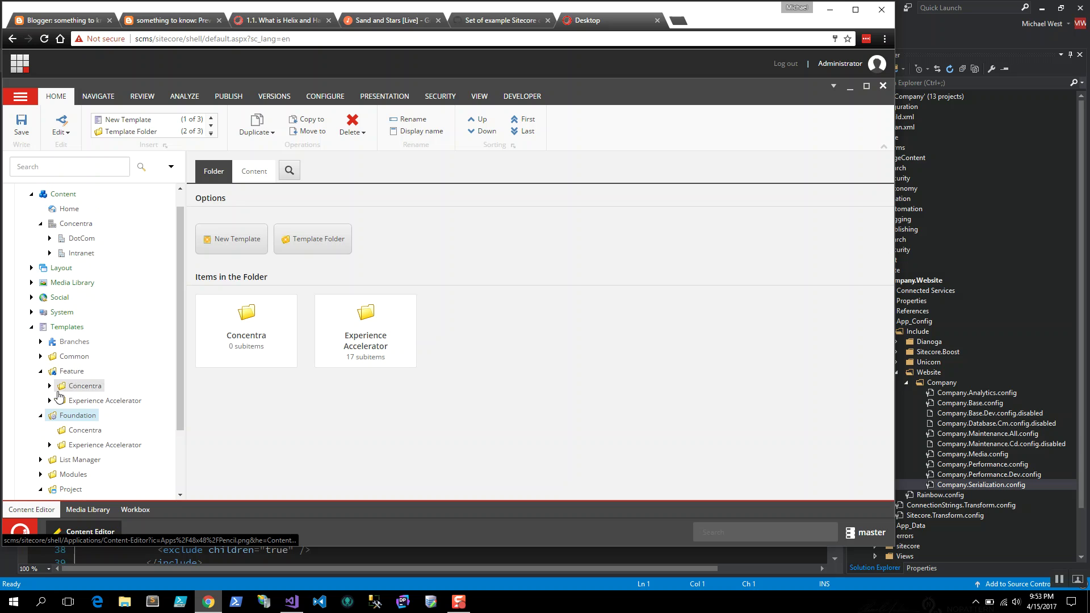
pyautogui.moveTo(180, 400); pyautogui.dragTo(180, 450)
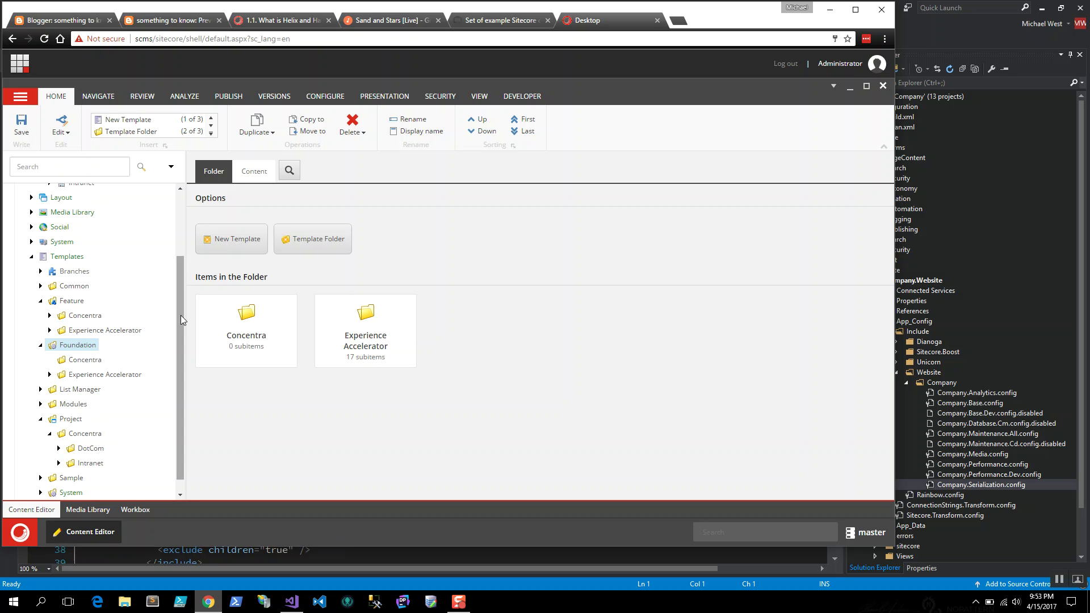
pyautogui.moveTo(180, 312); pyautogui.dragTo(176, 385)
pyautogui.click(31, 291)
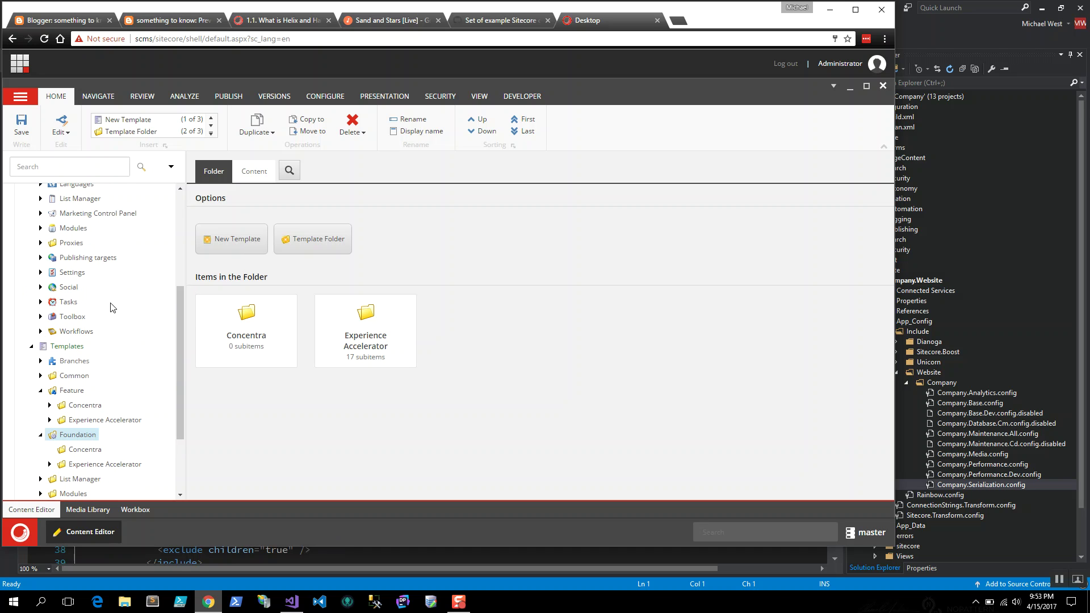
# Expand System > Settings, briefly expanding and collapsing its Feature folder.
pyautogui.click(40, 273)
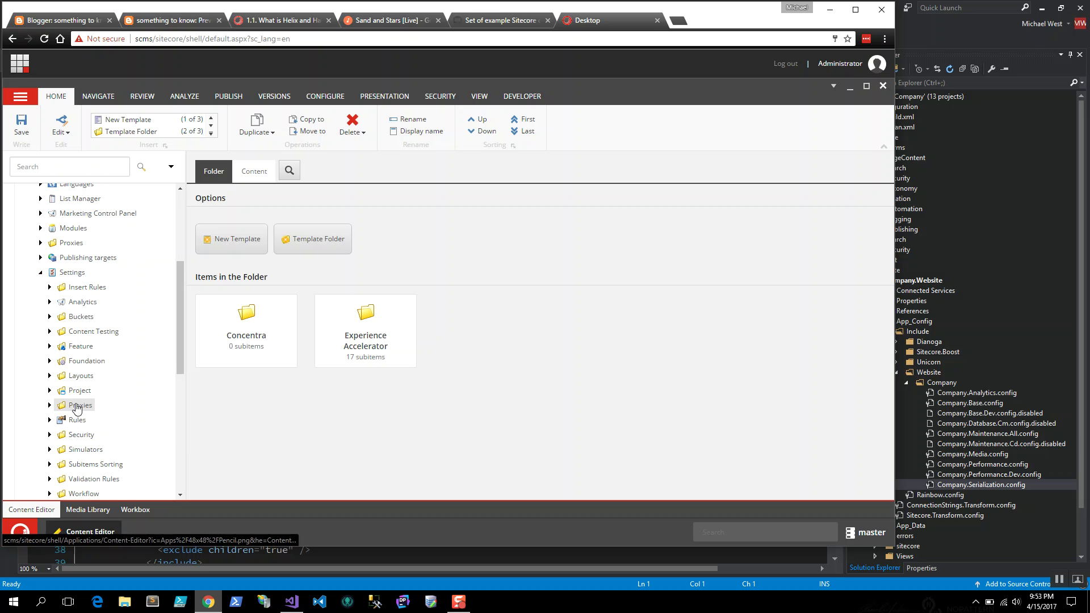
pyautogui.click(50, 346)
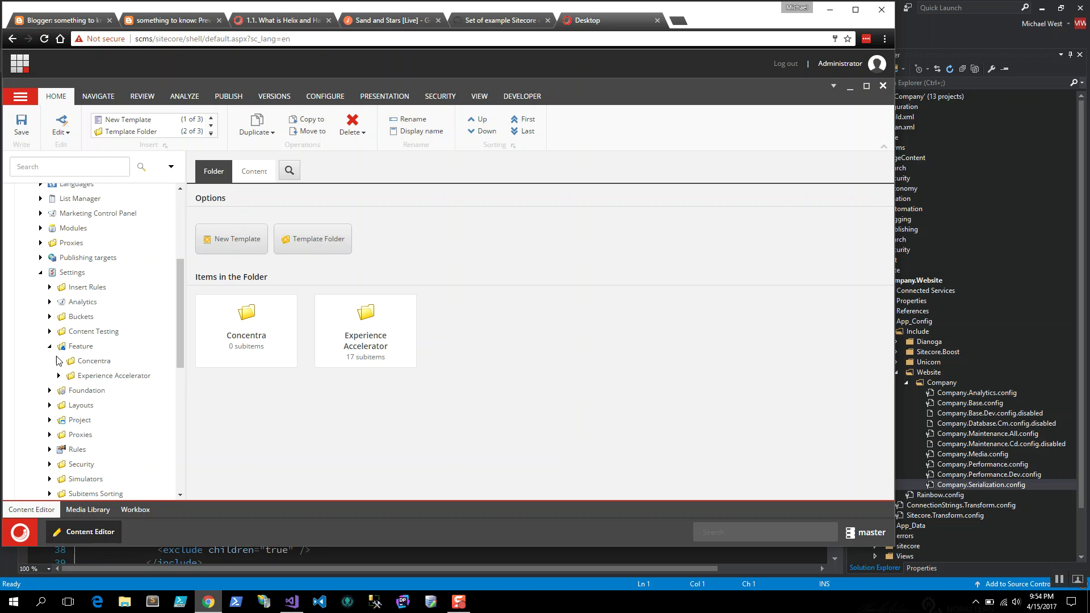
pyautogui.click(49, 346)
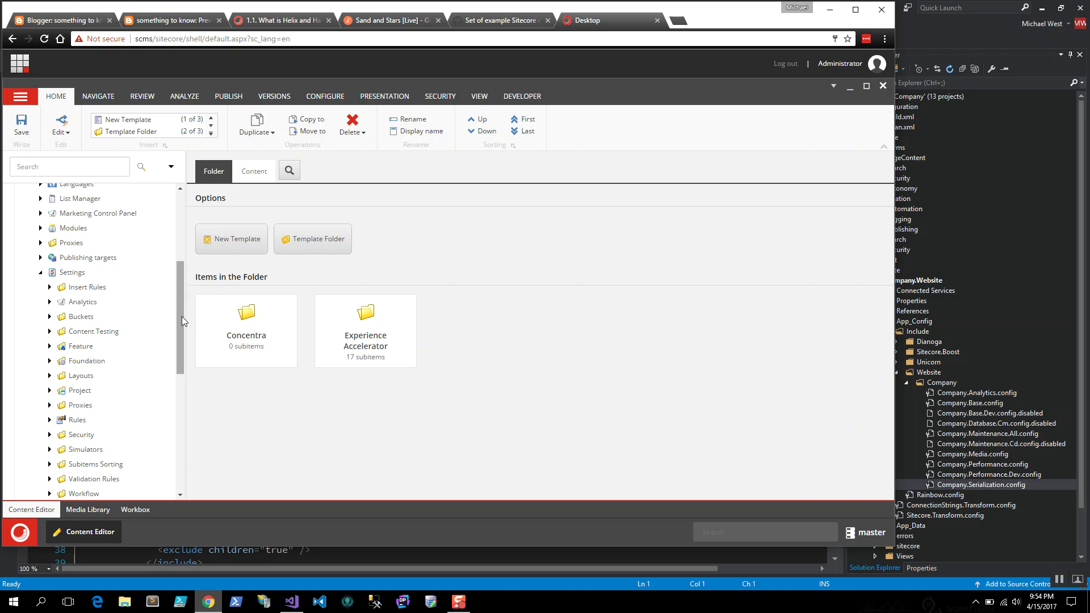
pyautogui.moveTo(182, 316); pyautogui.dragTo(179, 264)
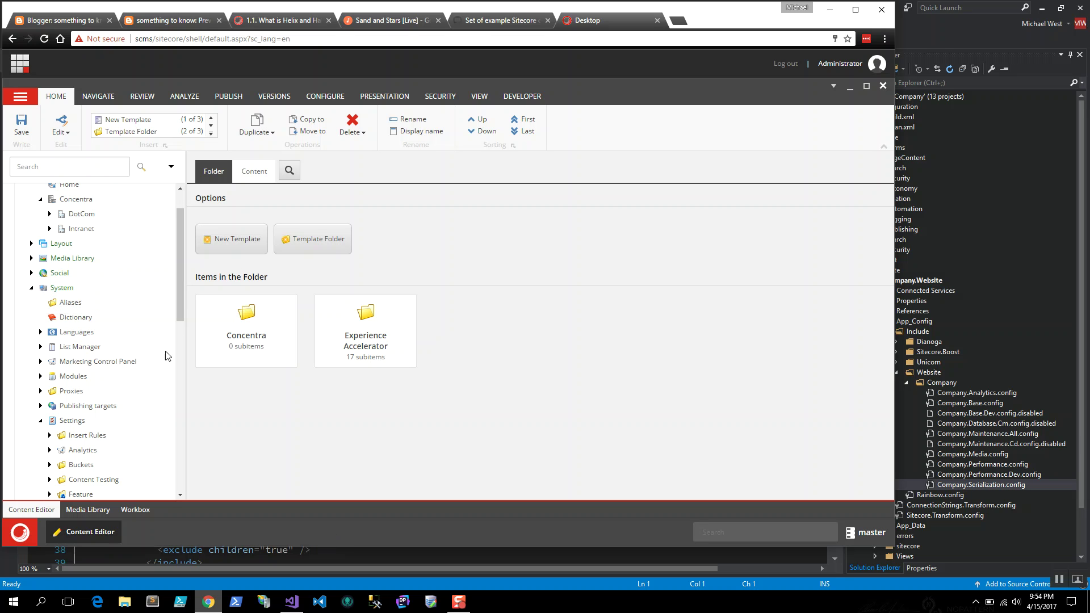
pyautogui.scroll(-3, 182, 298)
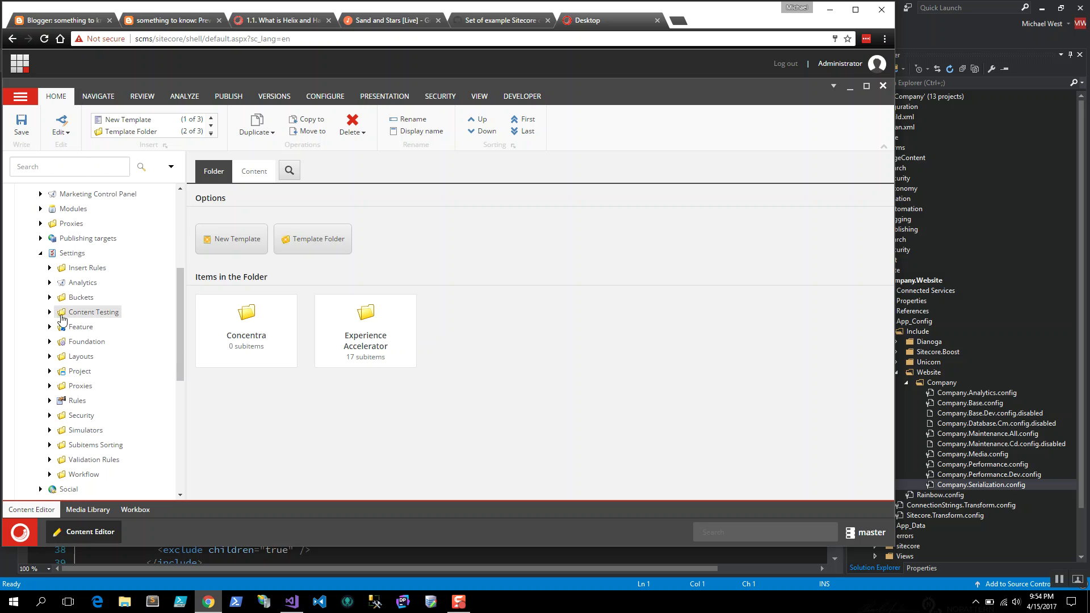
# Collapse Settings, check the Concentra DotCom and Intranet workflows, then collapse Workflows.
pyautogui.click(40, 252)
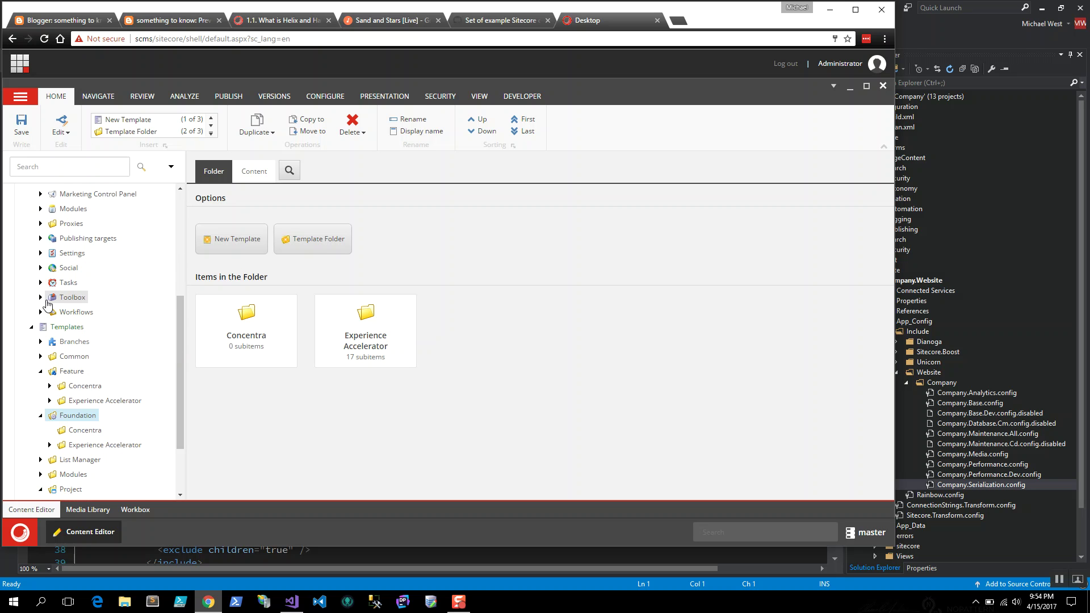
pyautogui.click(40, 312)
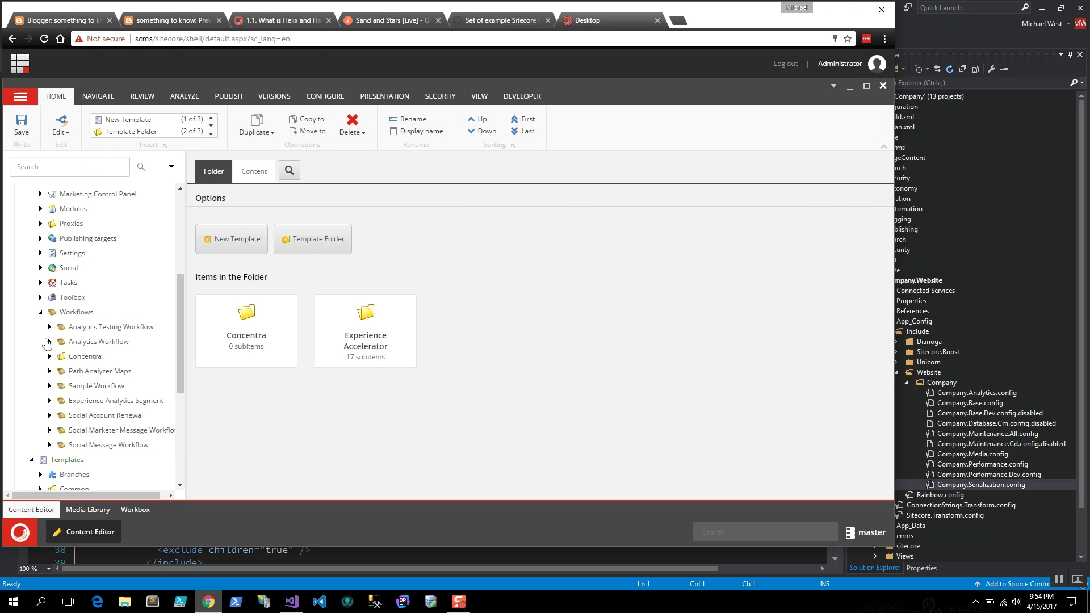
pyautogui.click(50, 356)
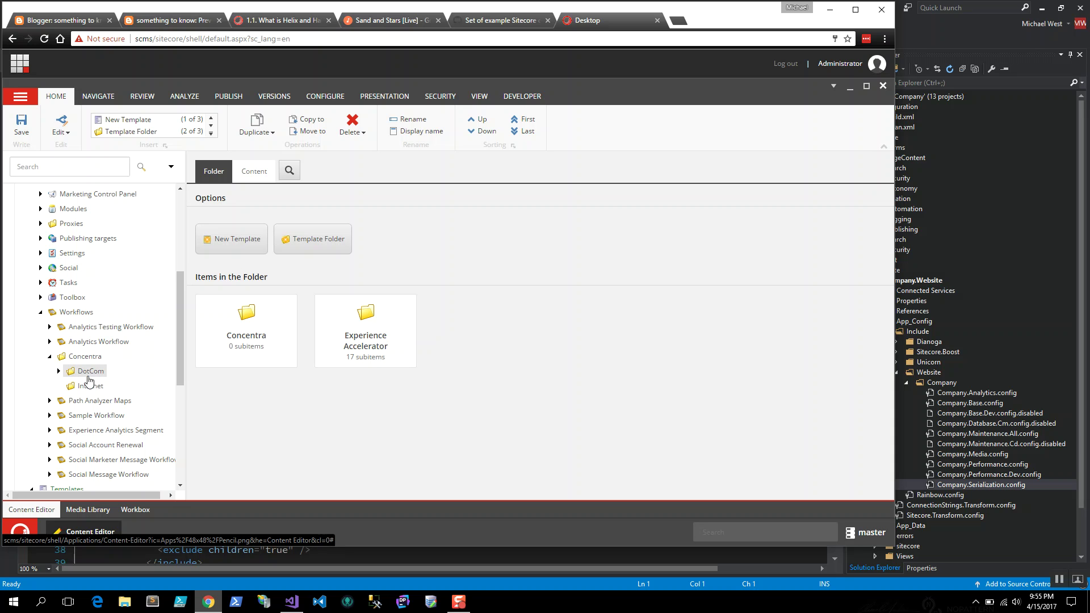
pyautogui.click(41, 312)
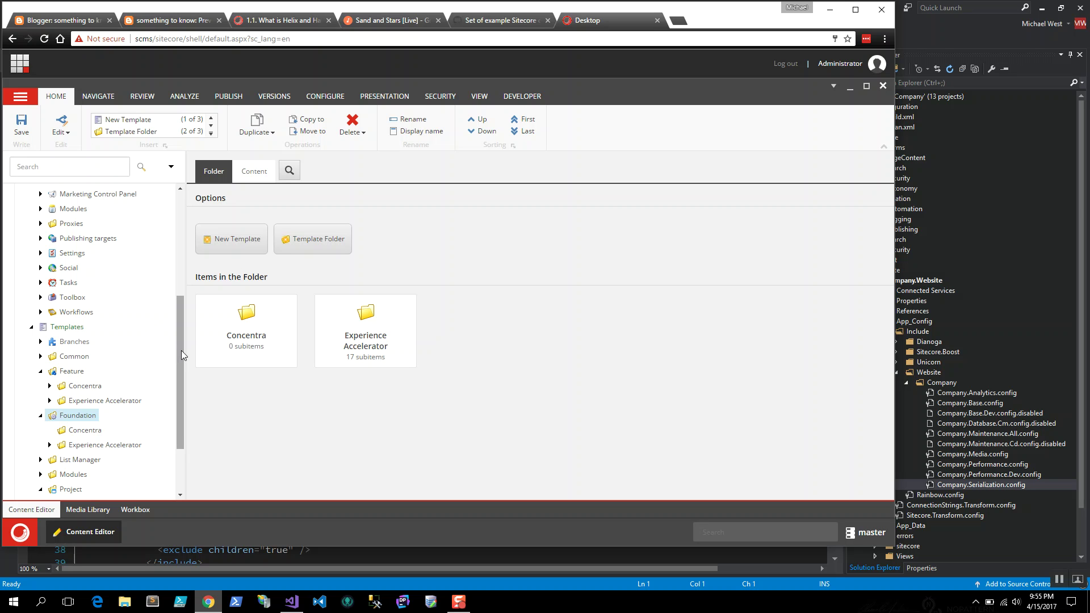
pyautogui.moveTo(182, 350); pyautogui.dragTo(199, 267)
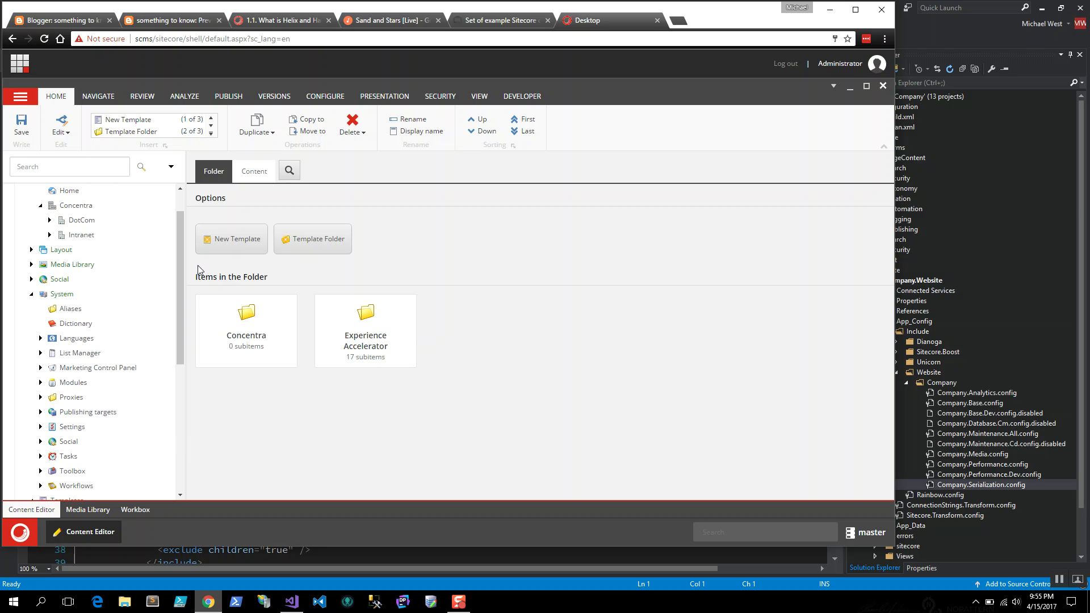
# Expand the Media Library and its Feature, Foundation and Project media folders.
pyautogui.click(32, 266)
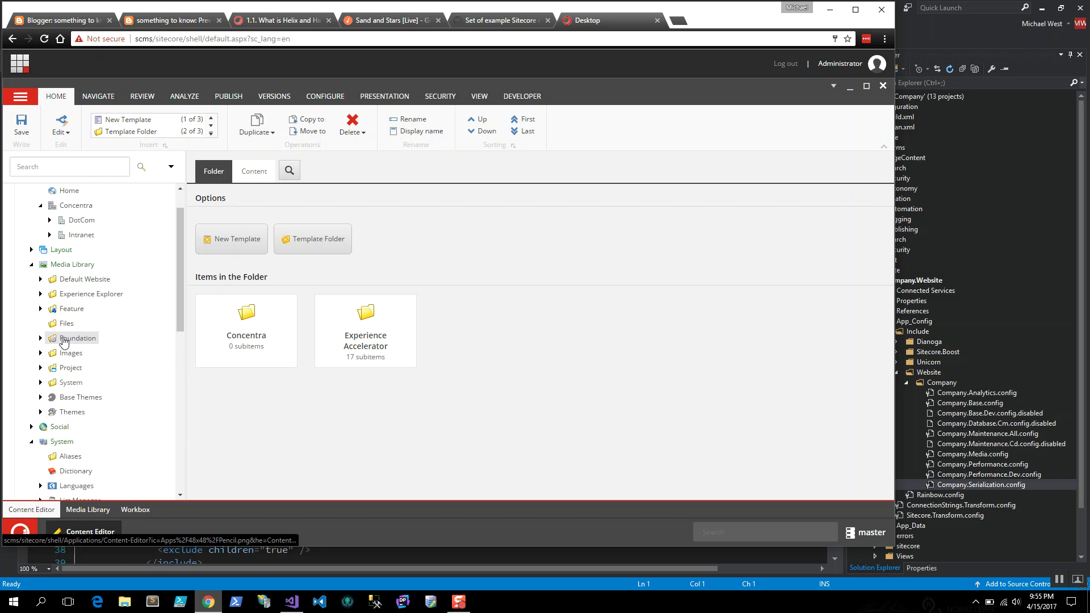
pyautogui.click(40, 309)
pyautogui.click(40, 368)
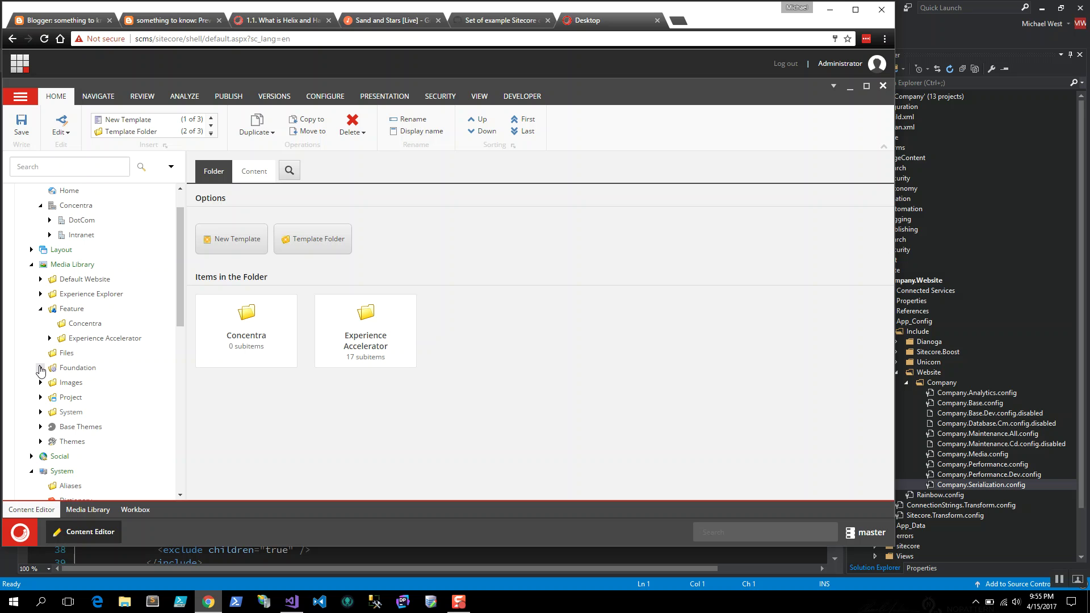
pyautogui.click(40, 426)
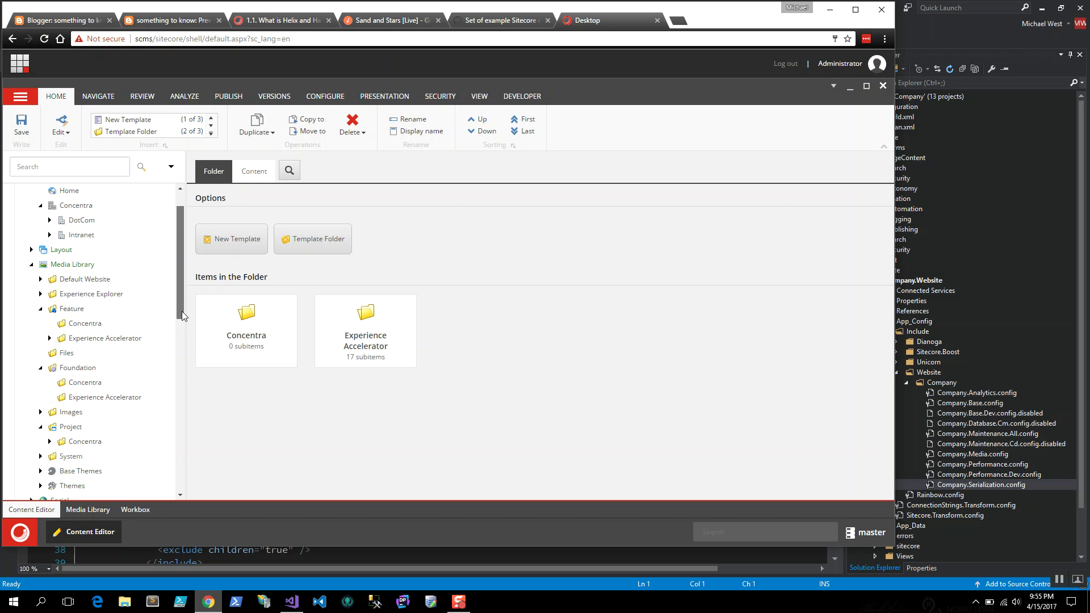
pyautogui.moveTo(181, 311); pyautogui.dragTo(176, 354)
# Drill into Project > Concentra > DotCom > usa media folders, then return to Company.Serialization.config.
pyautogui.click(49, 319)
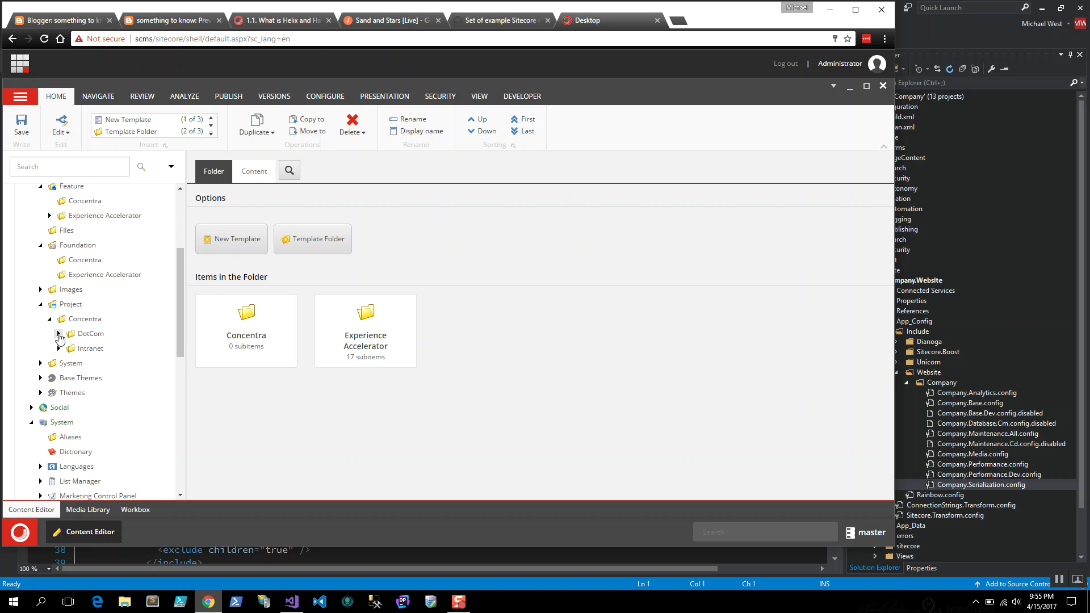
pyautogui.click(59, 335)
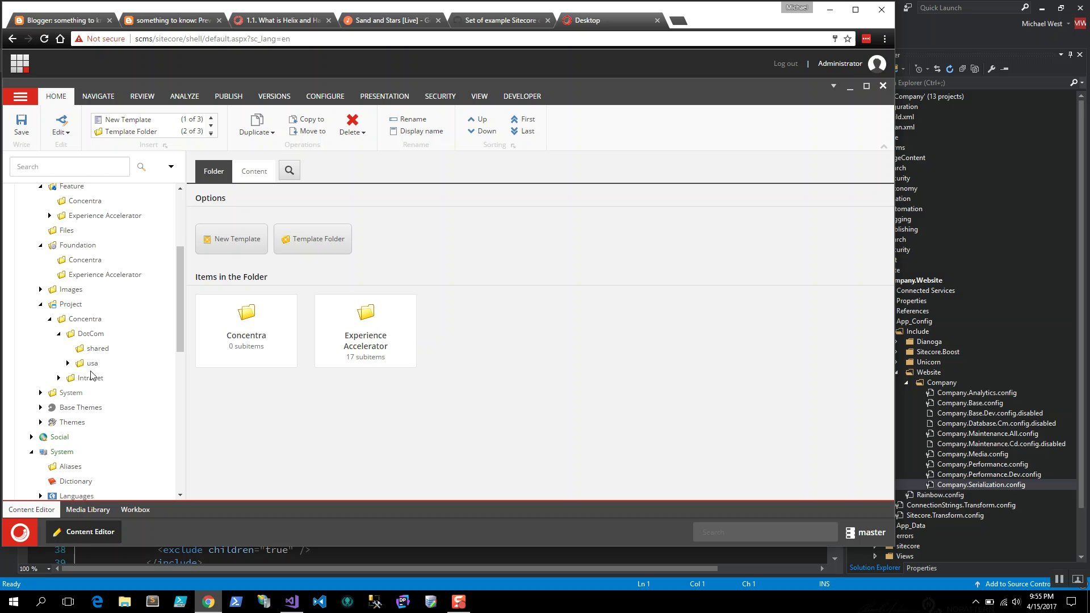
pyautogui.click(67, 364)
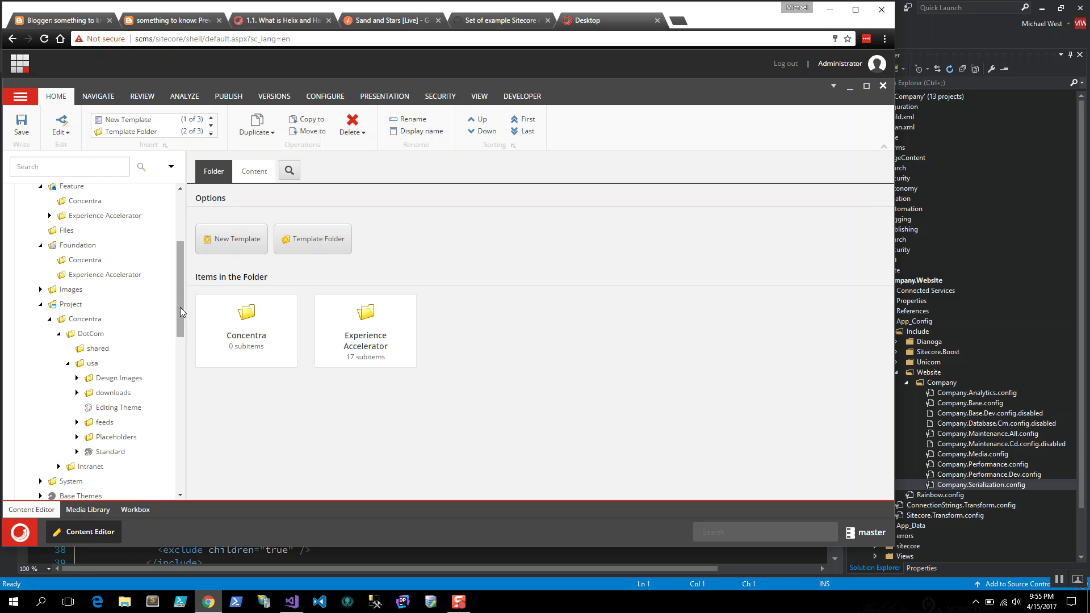
pyautogui.moveTo(179, 307); pyautogui.dragTo(183, 264)
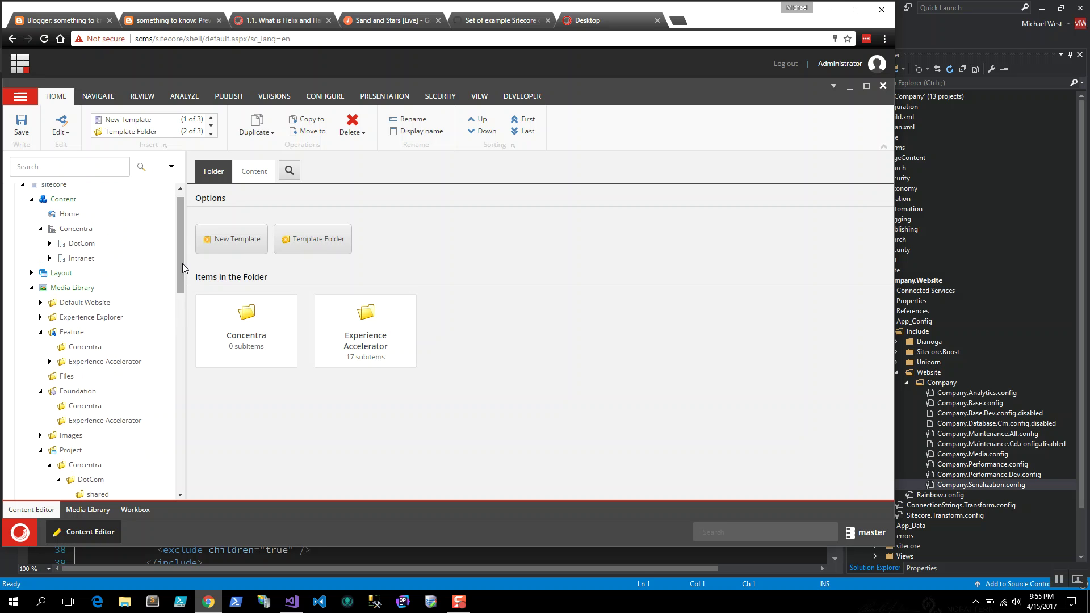
pyautogui.click(1004, 34)
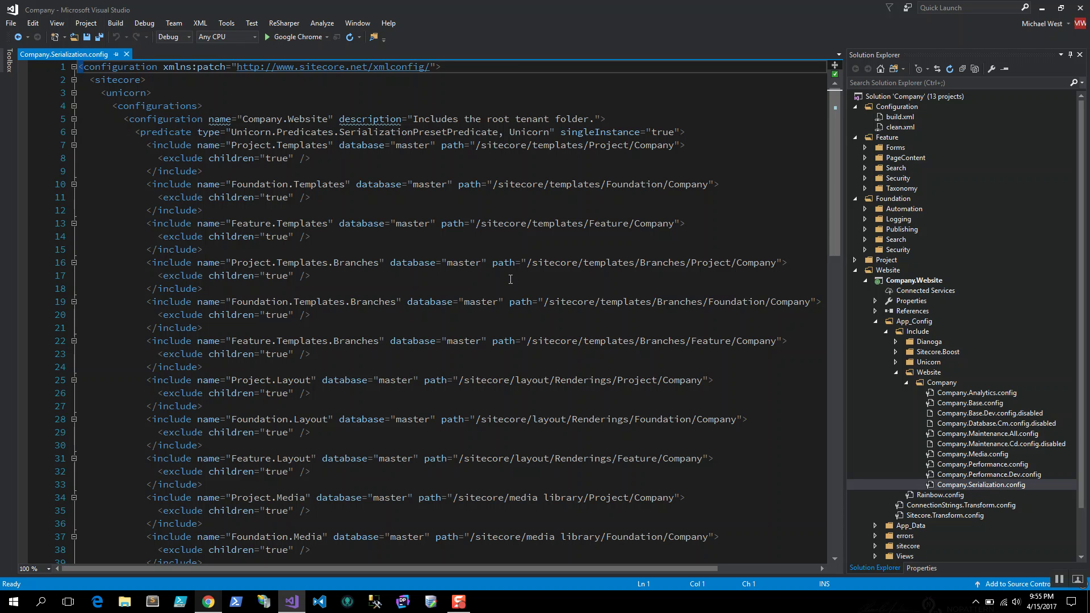
pyautogui.click(350, 223)
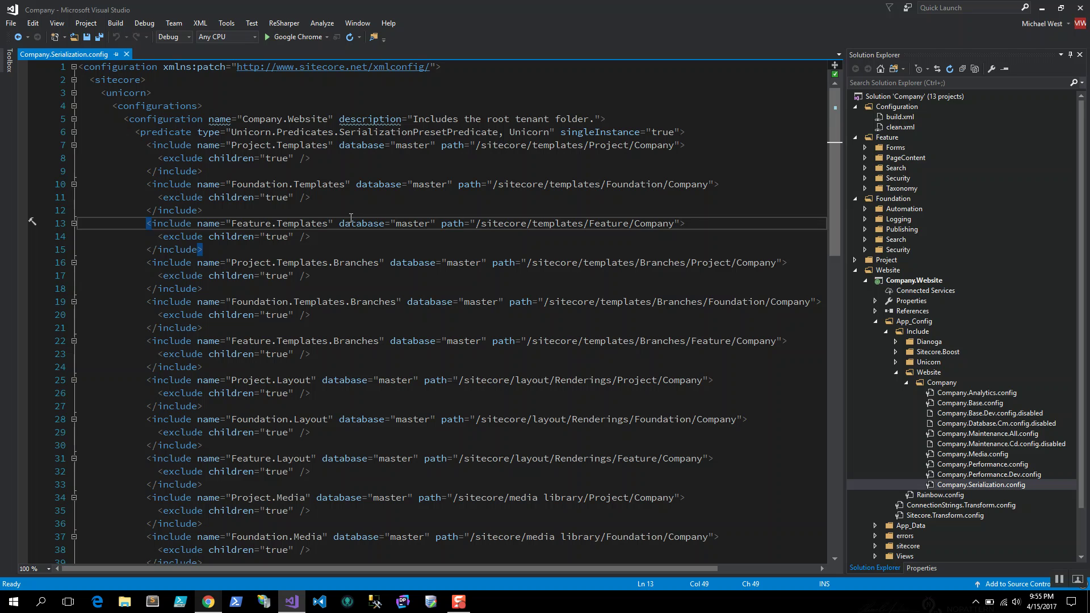
pyautogui.click(685, 145)
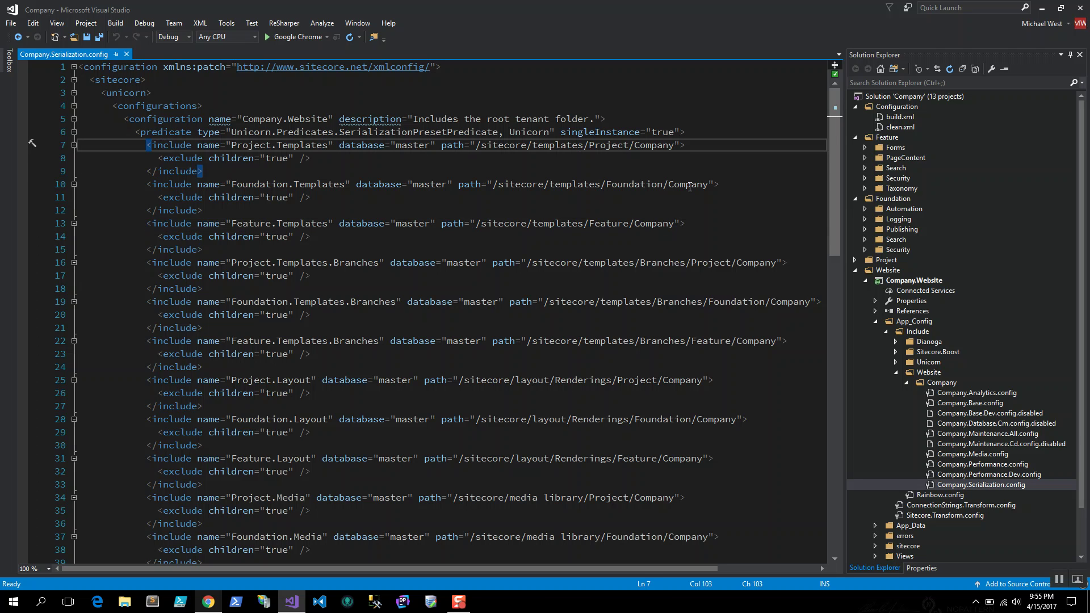
pyautogui.click(691, 184)
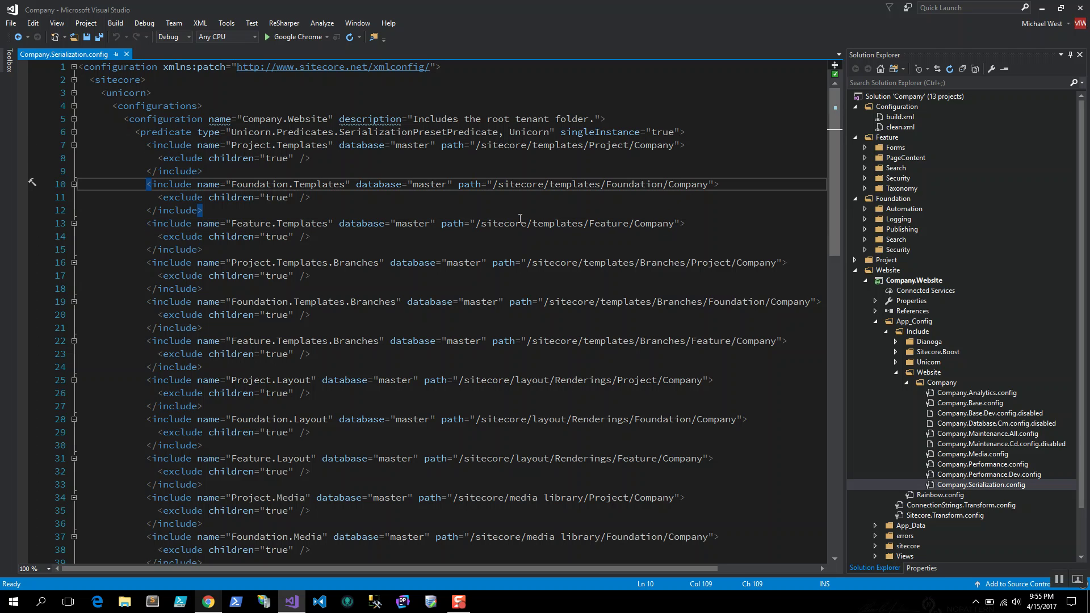
pyautogui.doubleClick(665, 222)
pyautogui.doubleClick(685, 185)
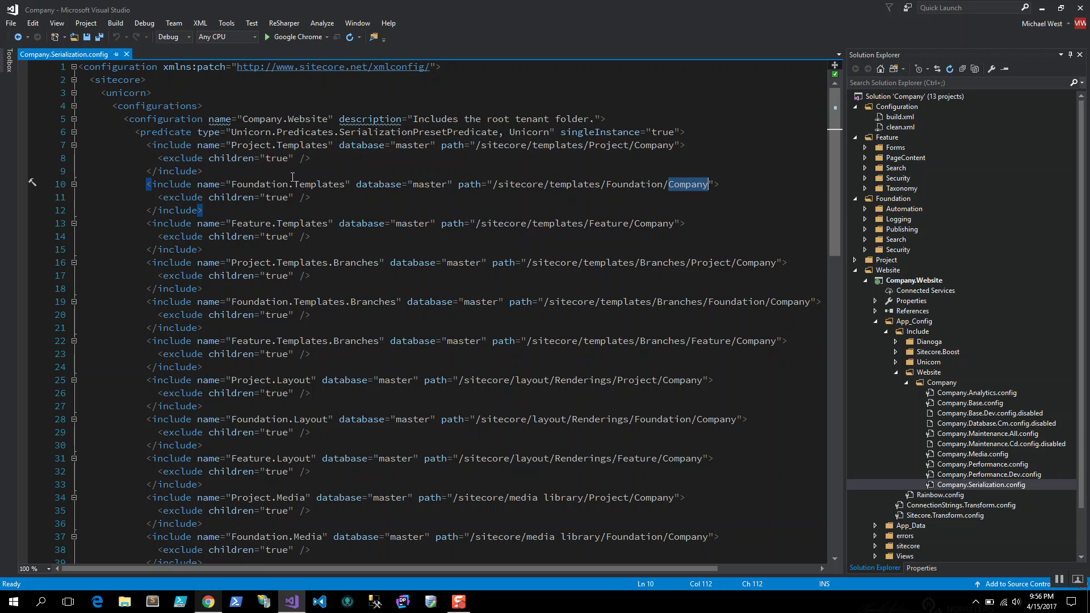
pyautogui.moveTo(314, 160); pyautogui.dragTo(153, 161)
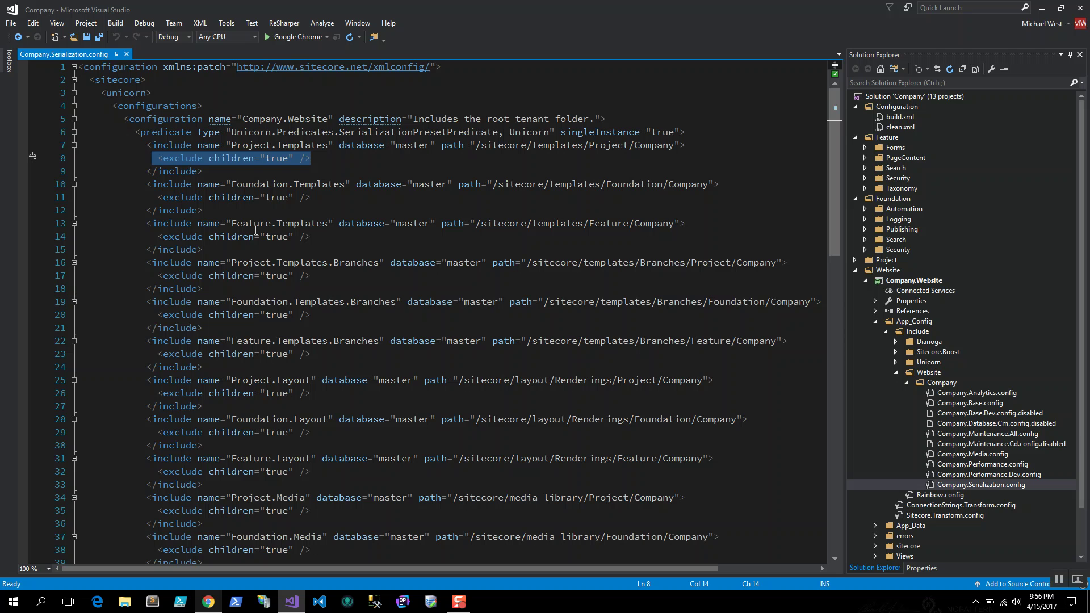
pyautogui.click(126, 54)
# Expand Project > Company.Project.DotCom > App_Config and open Company.Project.DotCom.Serialization.Dev.config.
pyautogui.click(856, 270)
pyautogui.click(855, 260)
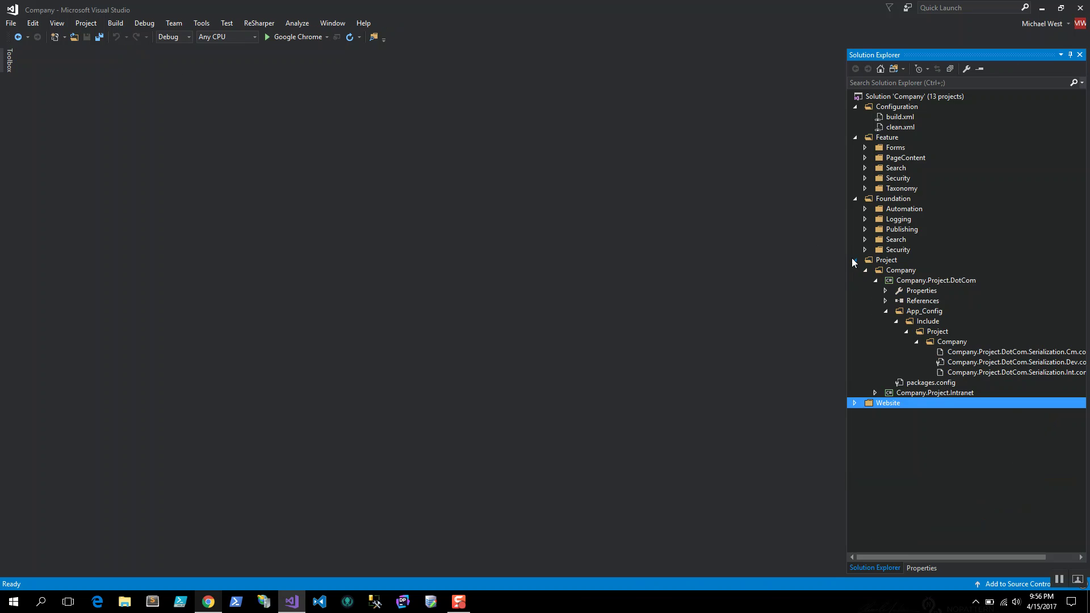
pyautogui.click(886, 311)
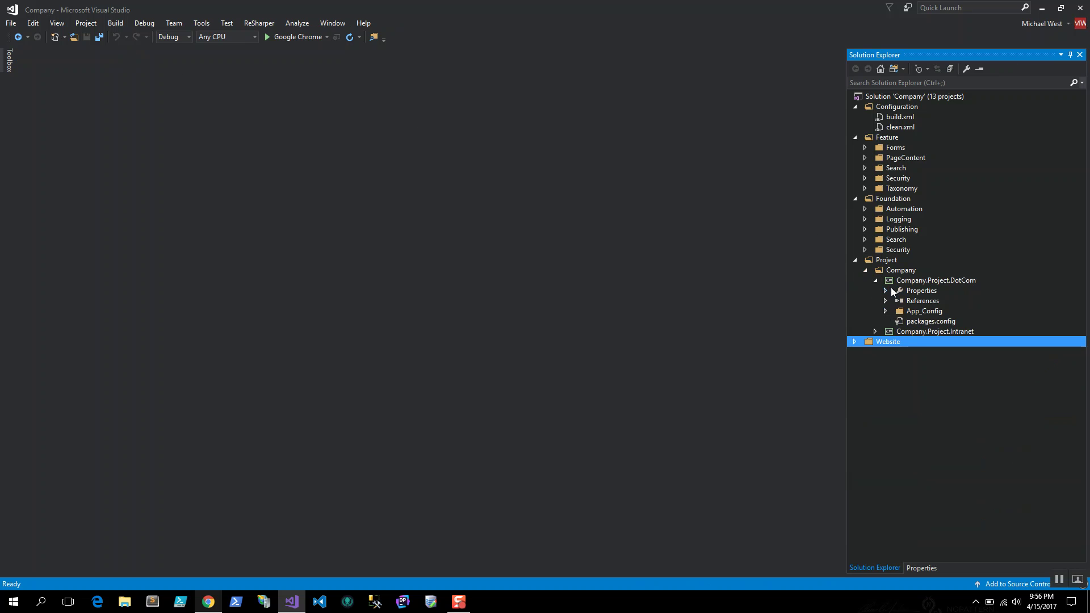
pyautogui.click(875, 280)
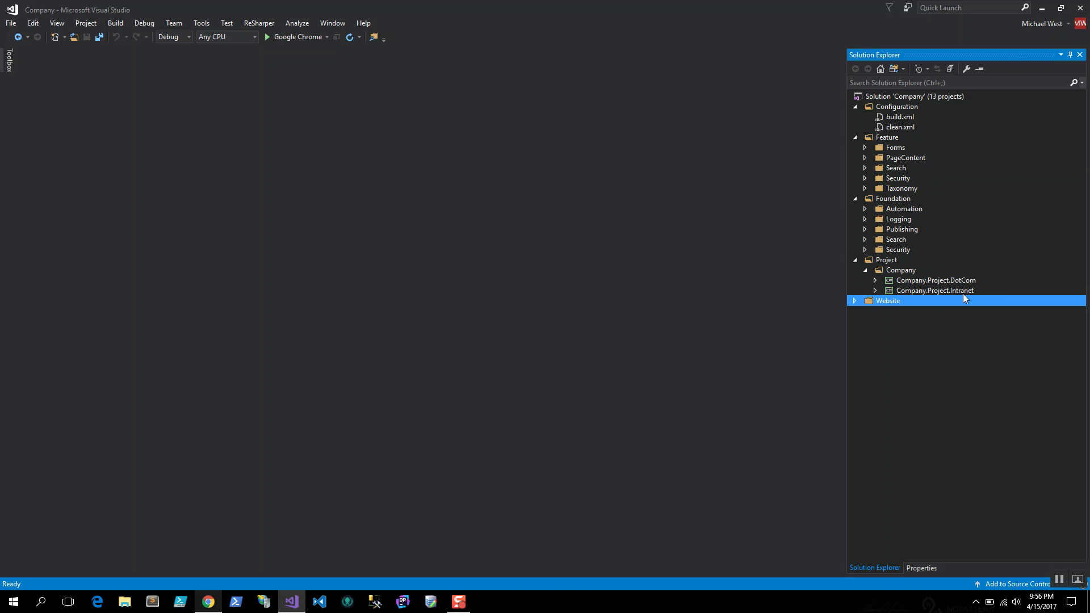
pyautogui.click(876, 280)
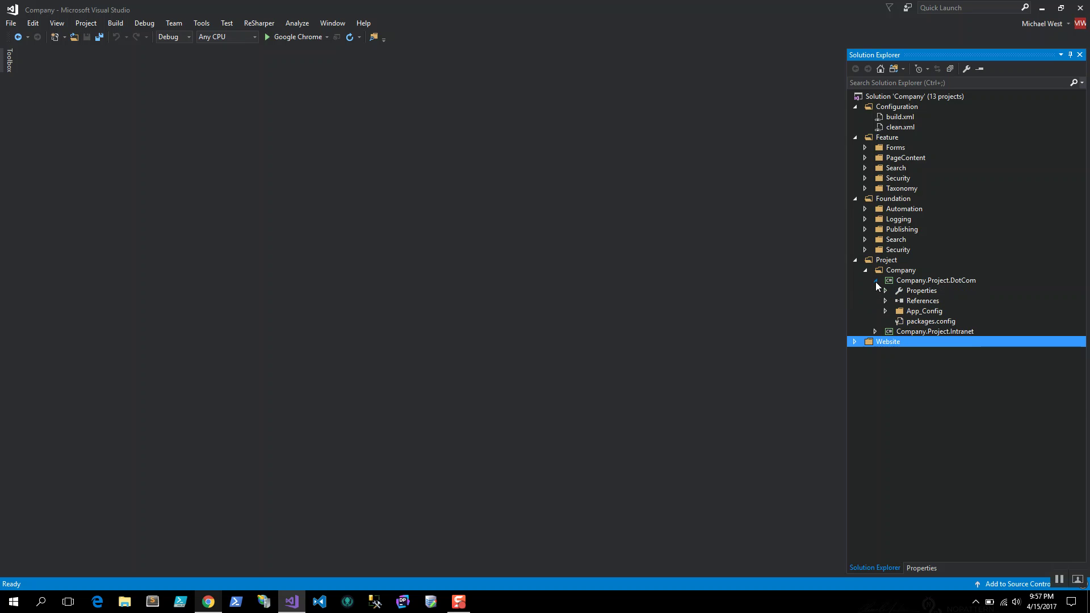
pyautogui.click(886, 311)
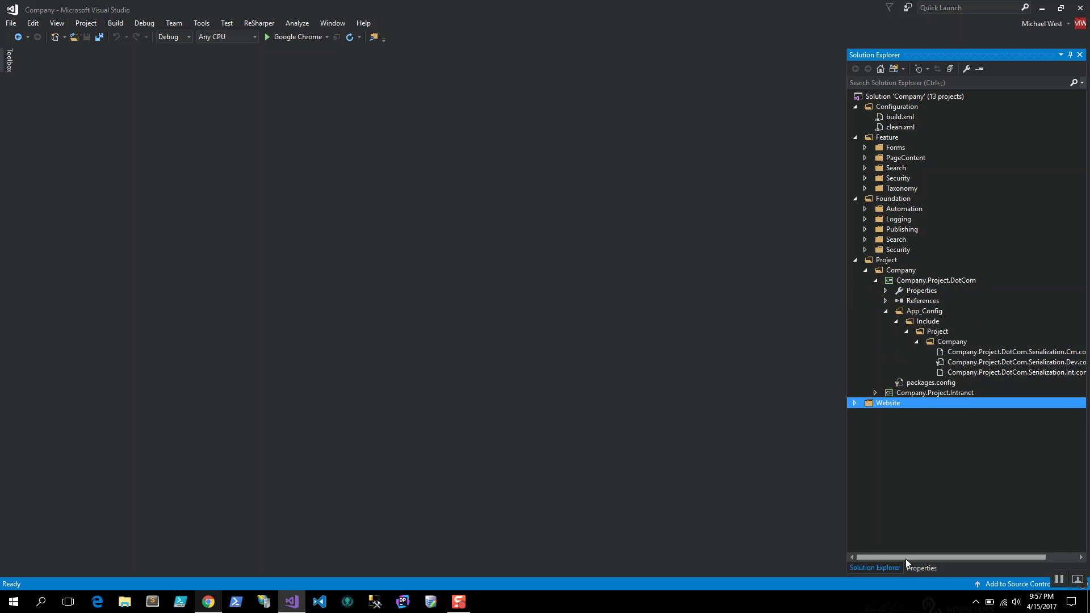
pyautogui.moveTo(907, 557); pyautogui.dragTo(972, 562)
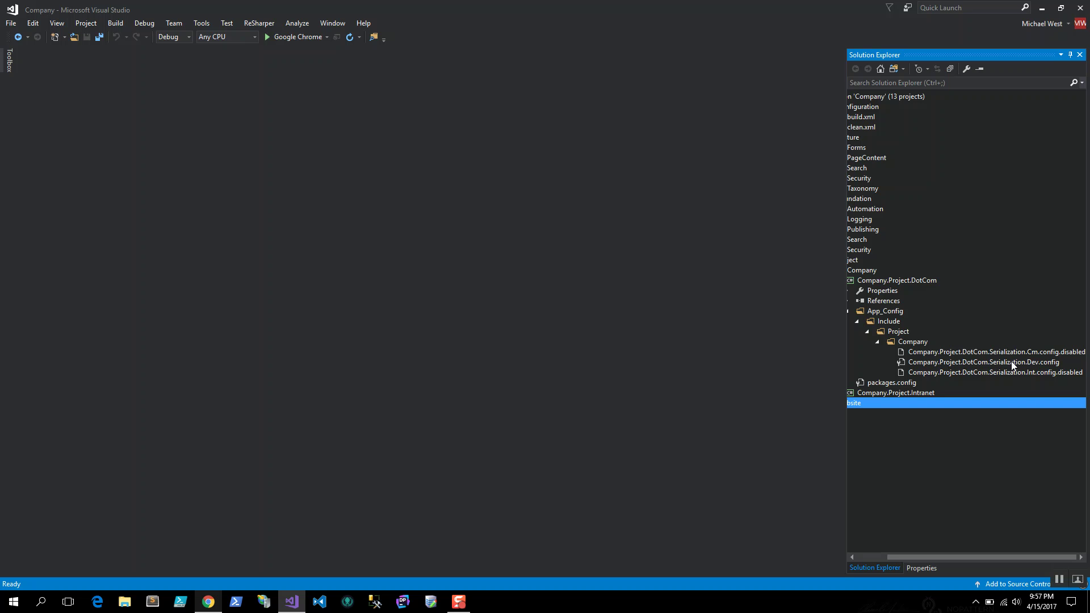
pyautogui.doubleClick(1010, 361)
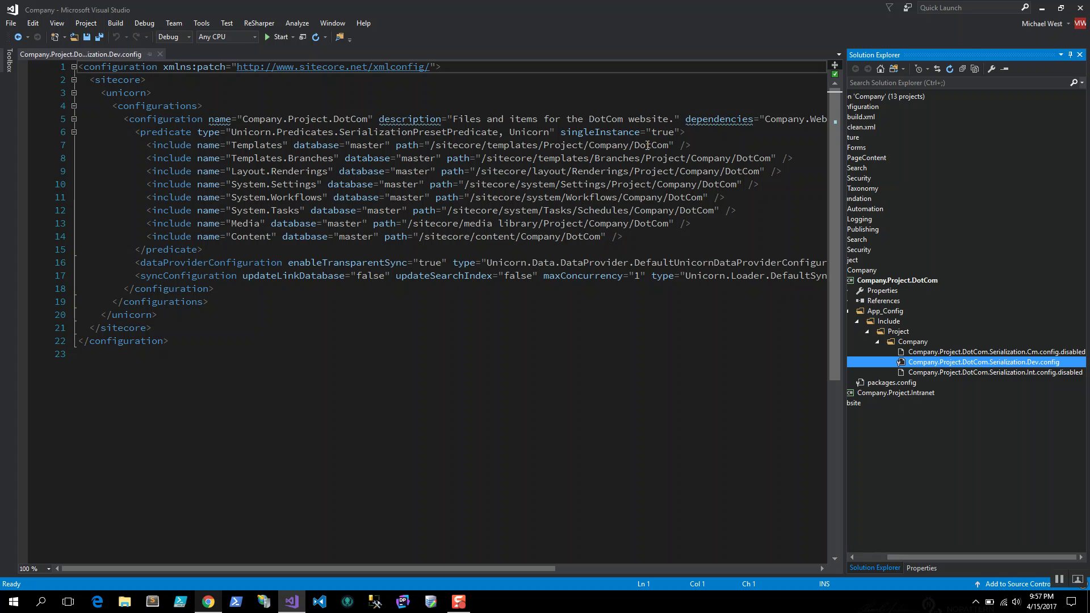
pyautogui.doubleClick(622, 146)
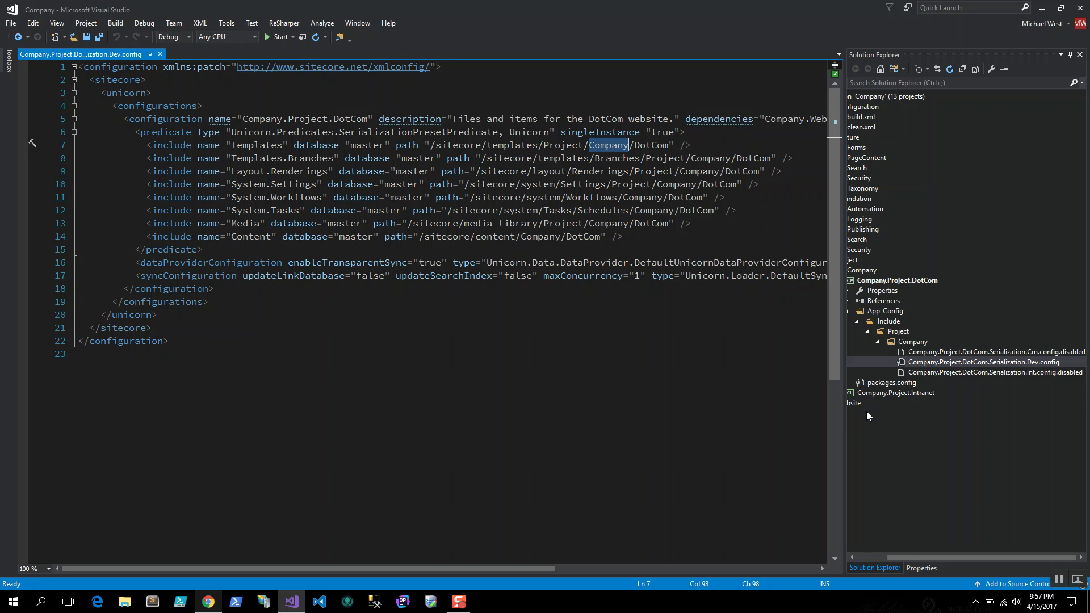
pyautogui.doubleClick(597, 120)
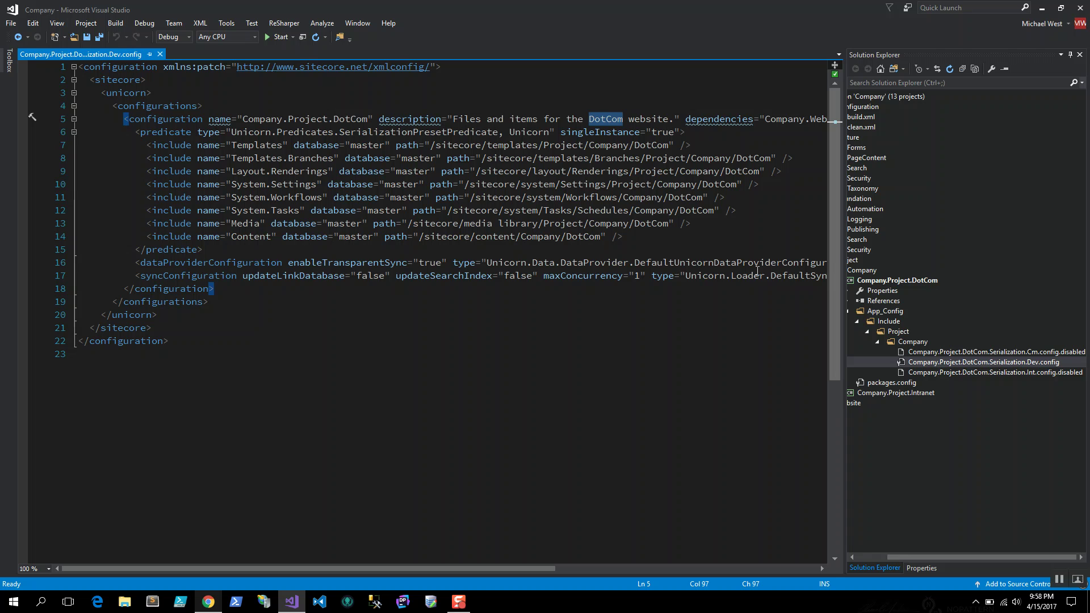
# Open the DotCom Int and Cm serialization configs and select the Templates-to-Media include entries.
pyautogui.doubleClick(1000, 373)
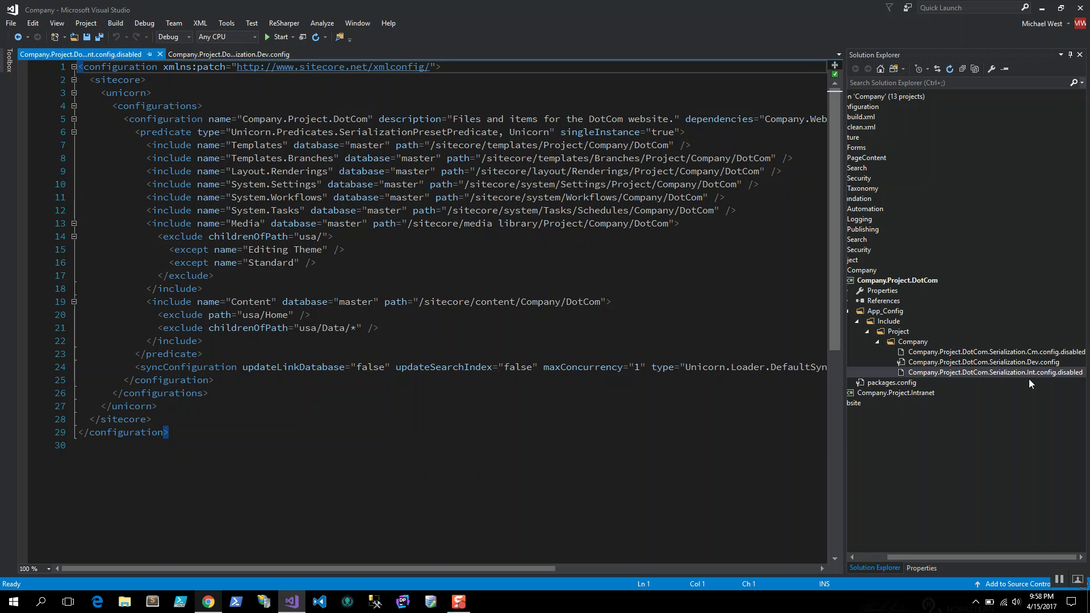
pyautogui.doubleClick(1014, 353)
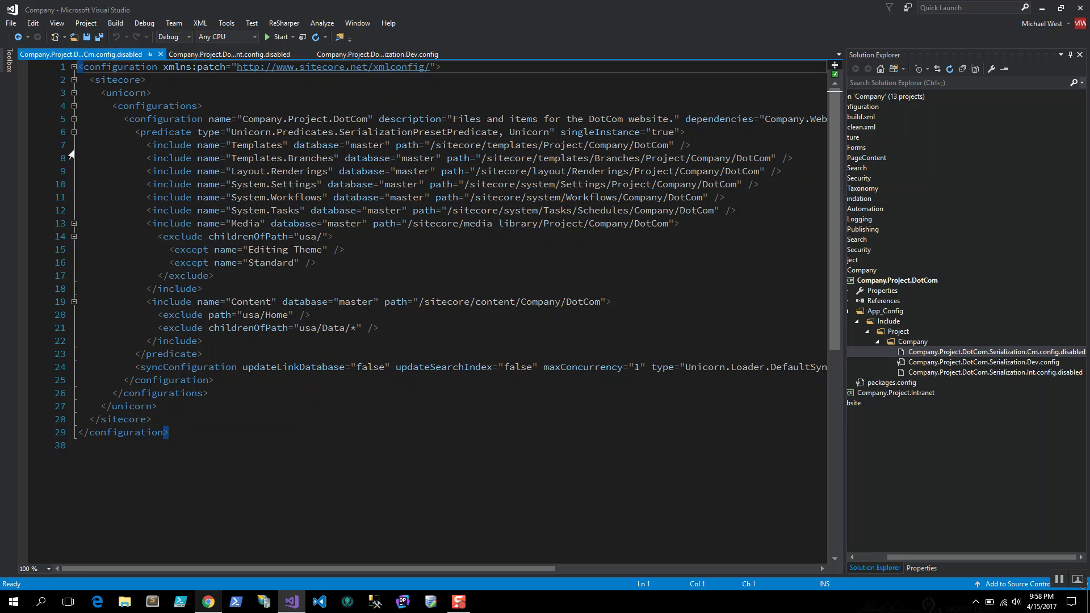
pyautogui.moveTo(57, 145); pyautogui.dragTo(55, 229)
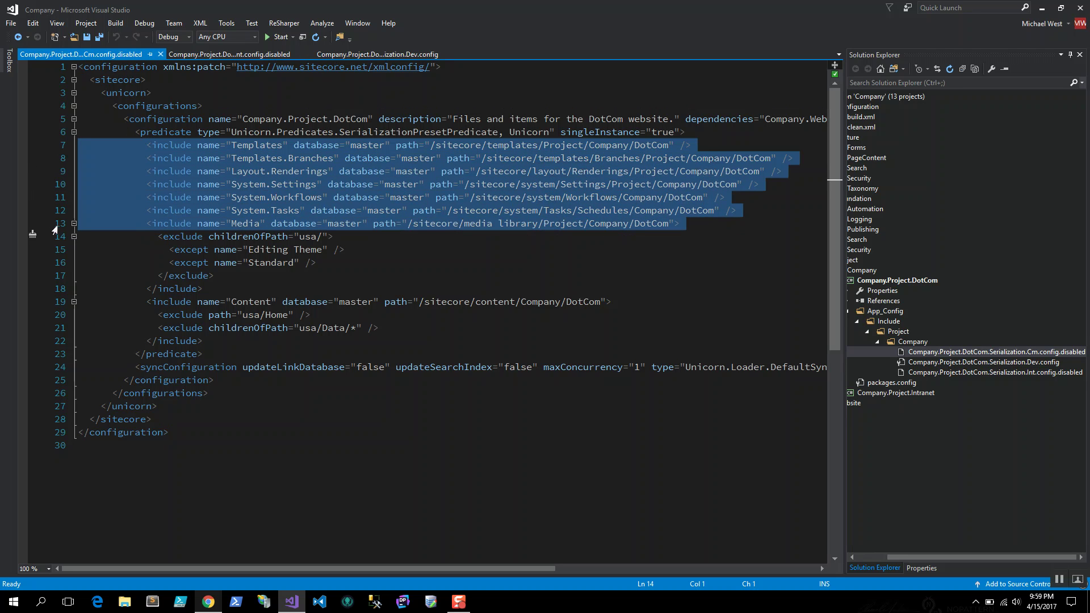
# Select the Media and Content include lines, then switch back to the Sitecore Content Editor.
pyautogui.click(101, 218)
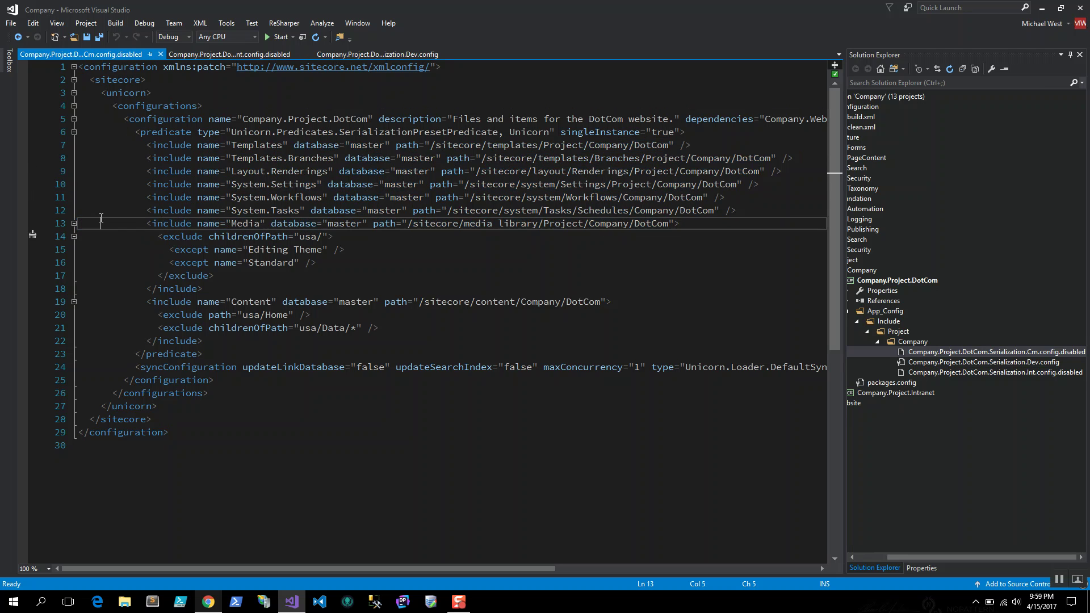
pyautogui.click(47, 228)
pyautogui.click(64, 304)
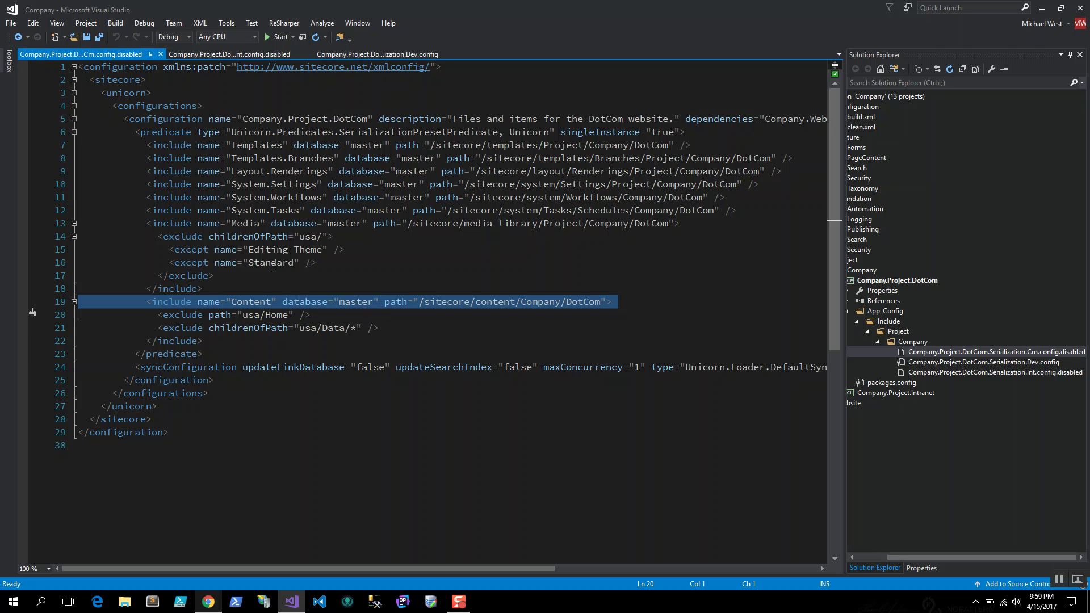
pyautogui.click(209, 601)
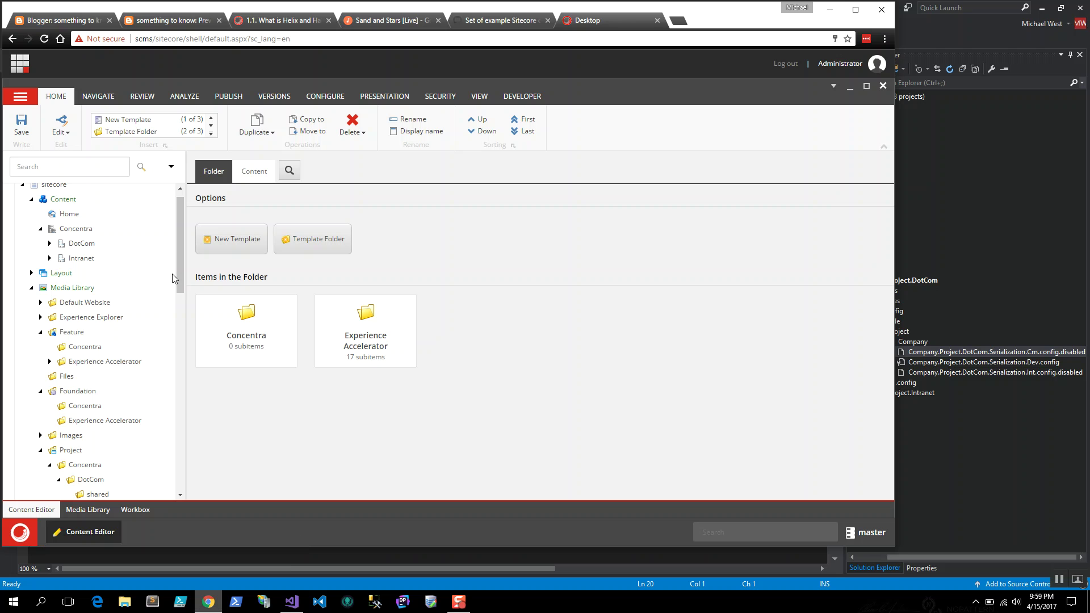
# Compare the DotCom usa media items (Editing Theme, Standard) with the DotCom Cm serialization config.
pyautogui.moveTo(179, 274); pyautogui.dragTo(185, 341)
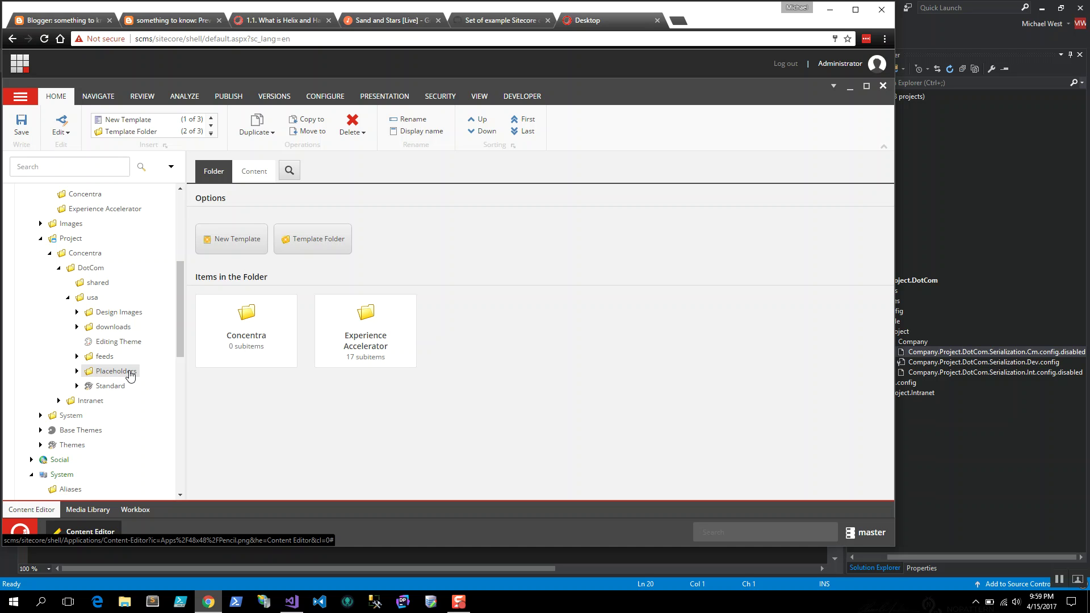
pyautogui.click(983, 211)
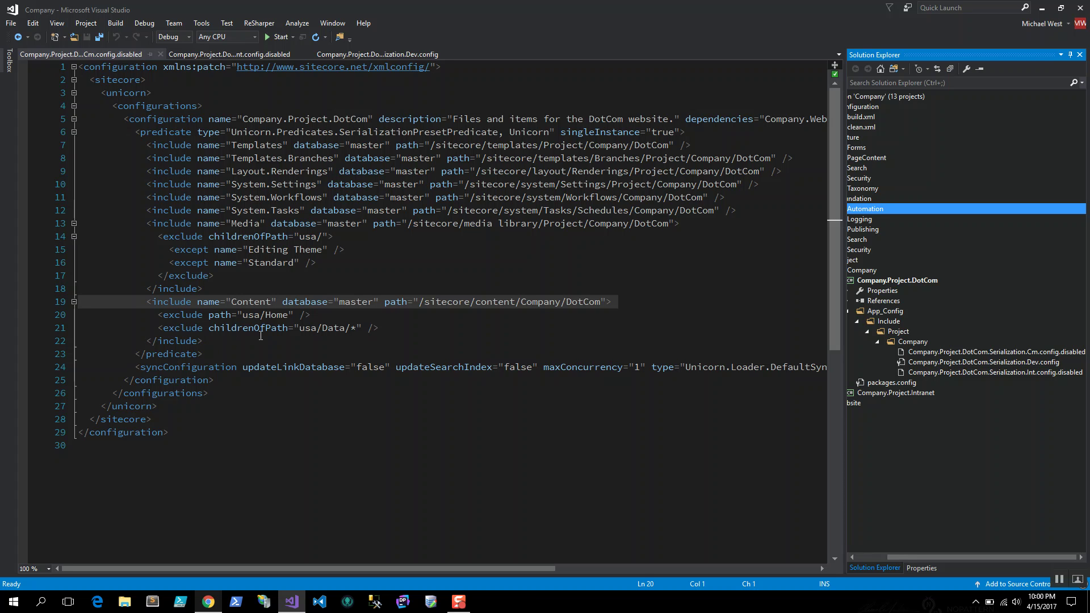
pyautogui.click(214, 605)
# Expand DotCom > usa > Data to list Accordions, Carousels, Insurance Categories, Recruiters and Forms.
pyautogui.moveTo(179, 335); pyautogui.dragTo(176, 234)
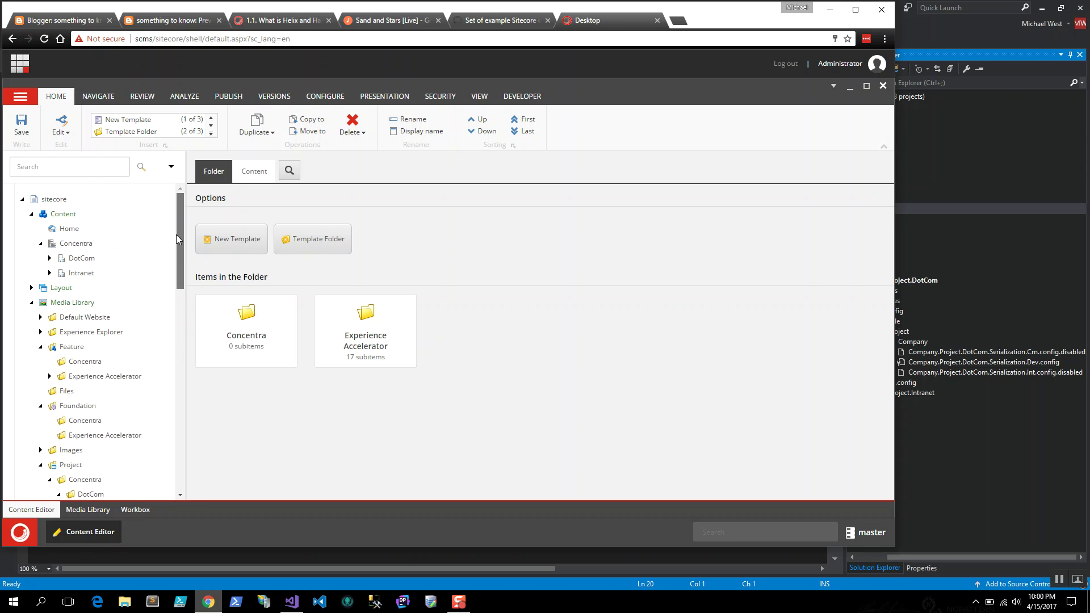
pyautogui.click(49, 257)
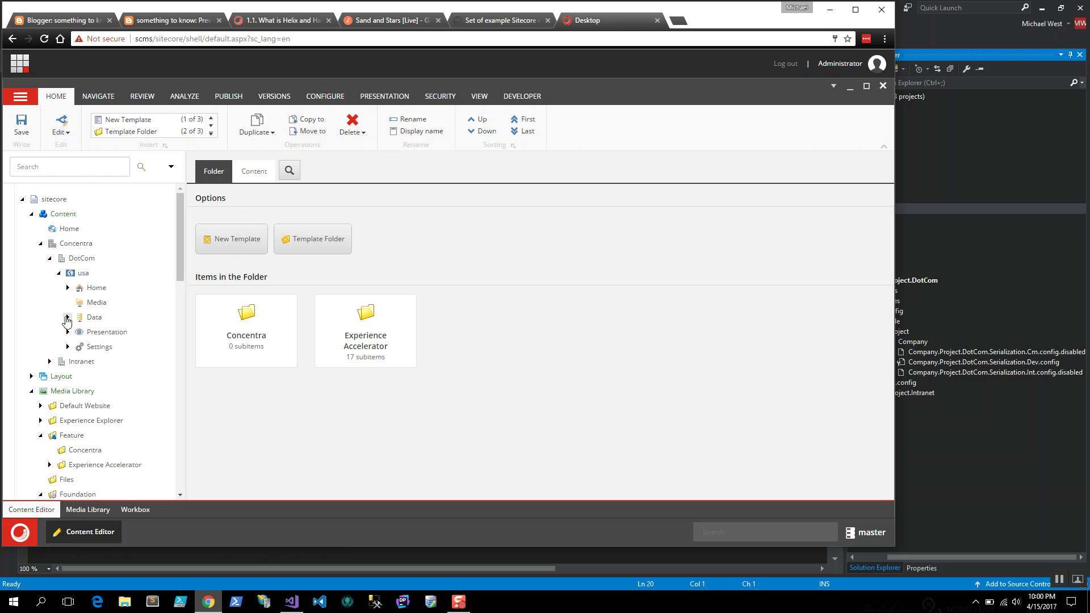
pyautogui.click(67, 318)
pyautogui.moveTo(181, 257); pyautogui.dragTo(183, 230)
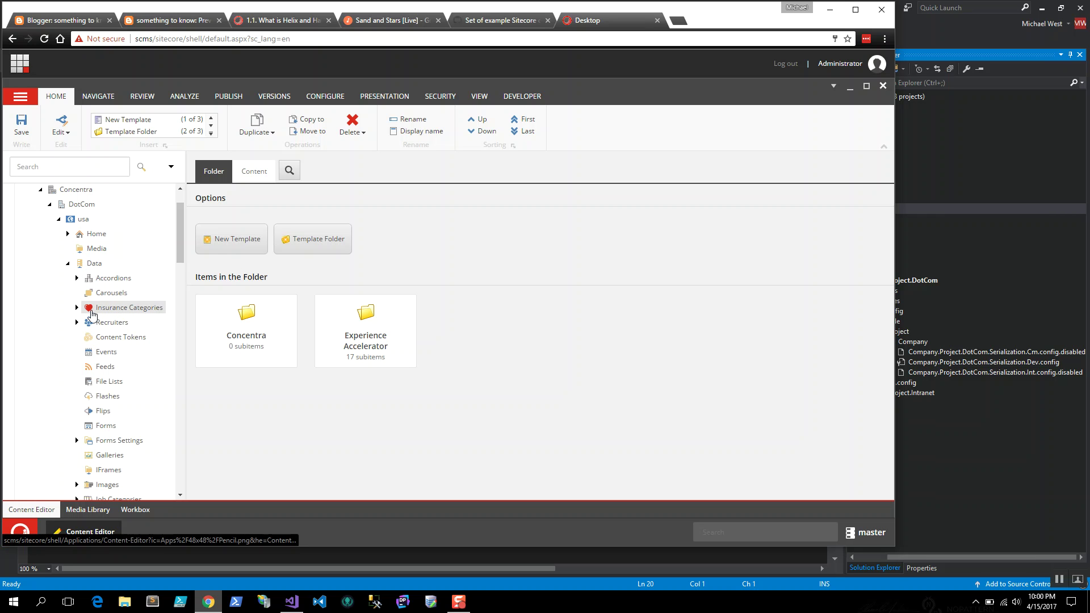
pyautogui.click(88, 376)
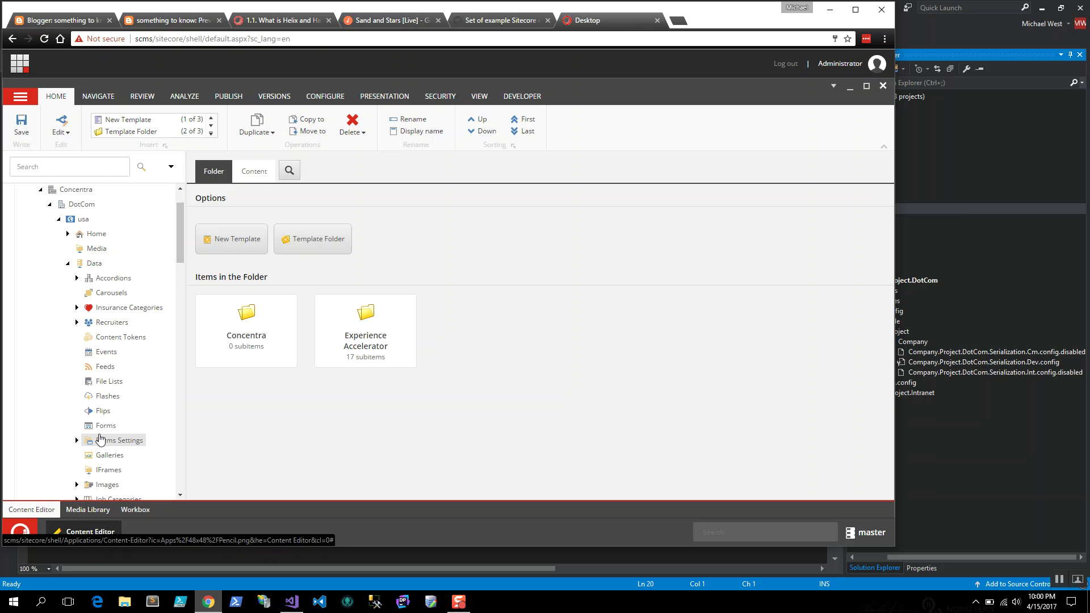
# Highlight the excluded usa/Home and usa/Data/* paths in the DotCom Cm serialization config.
pyautogui.click(952, 29)
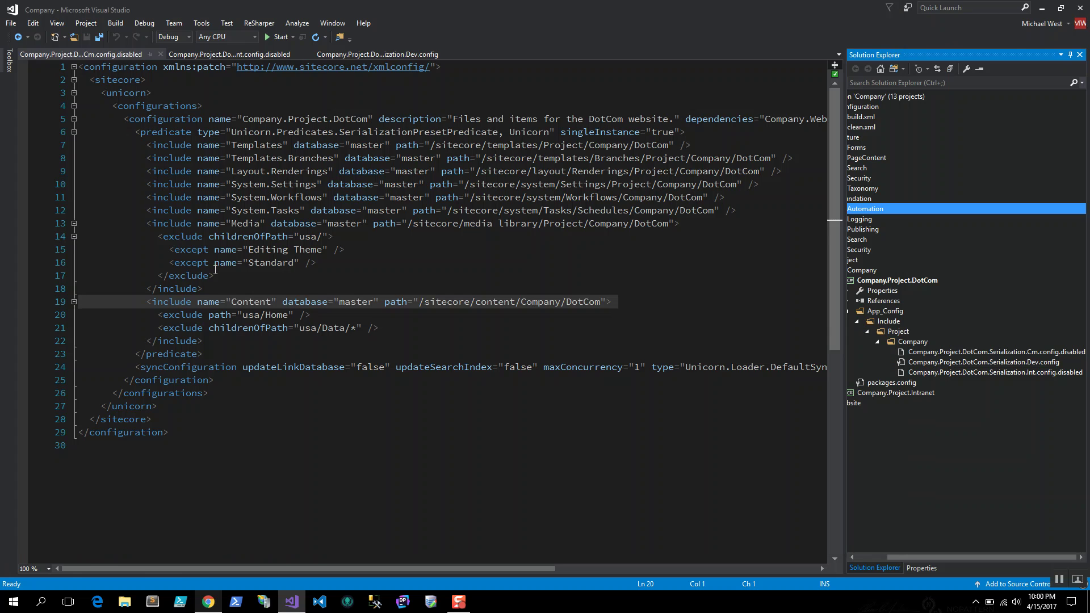
pyautogui.click(237, 347)
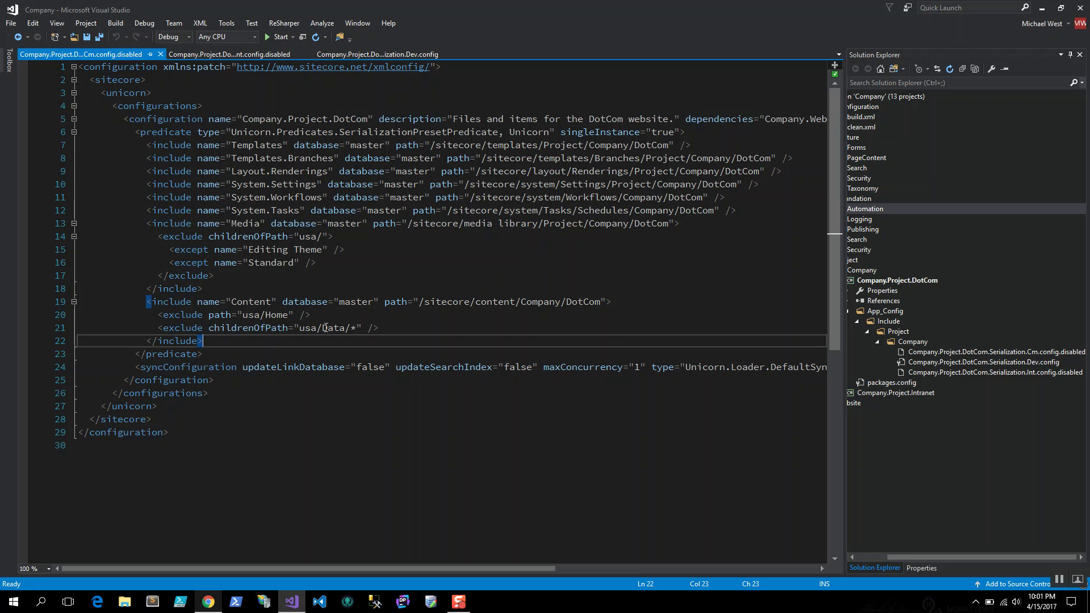
pyautogui.moveTo(288, 316); pyautogui.dragTo(243, 317)
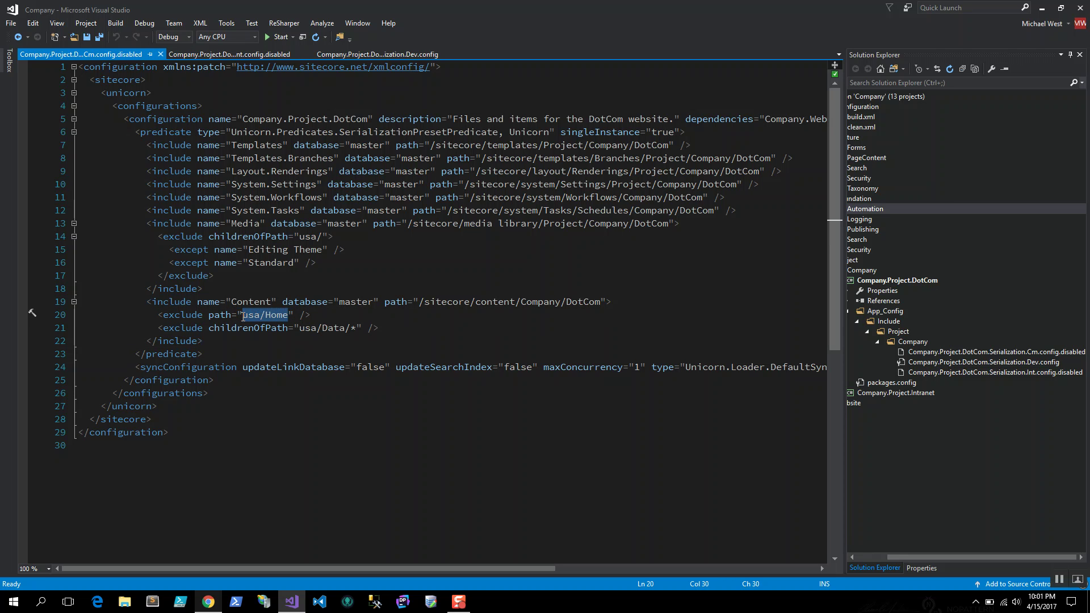
pyautogui.moveTo(300, 329); pyautogui.dragTo(357, 331)
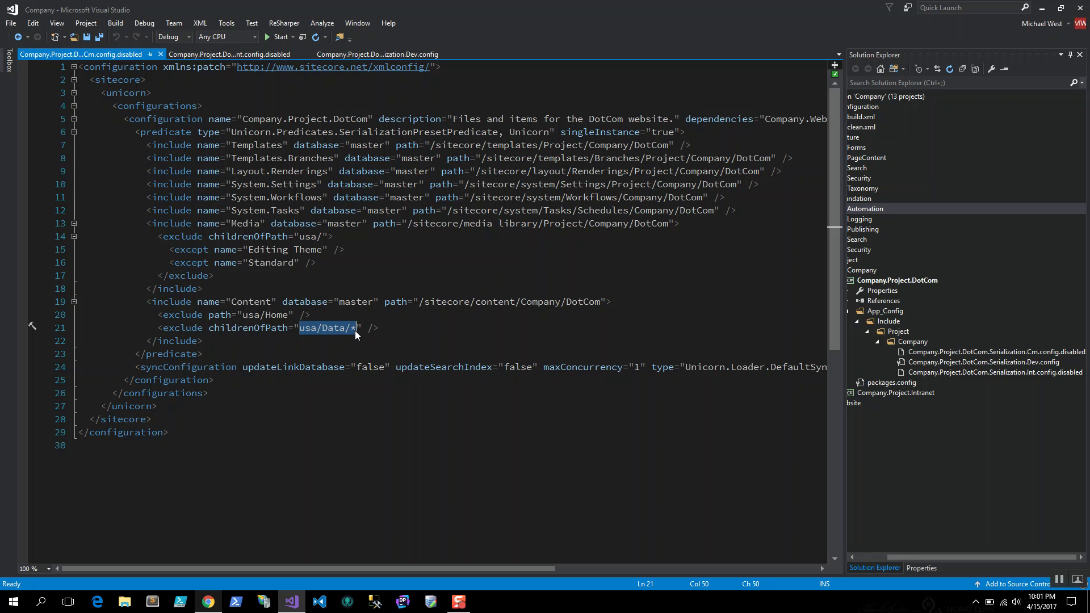
pyautogui.click(209, 602)
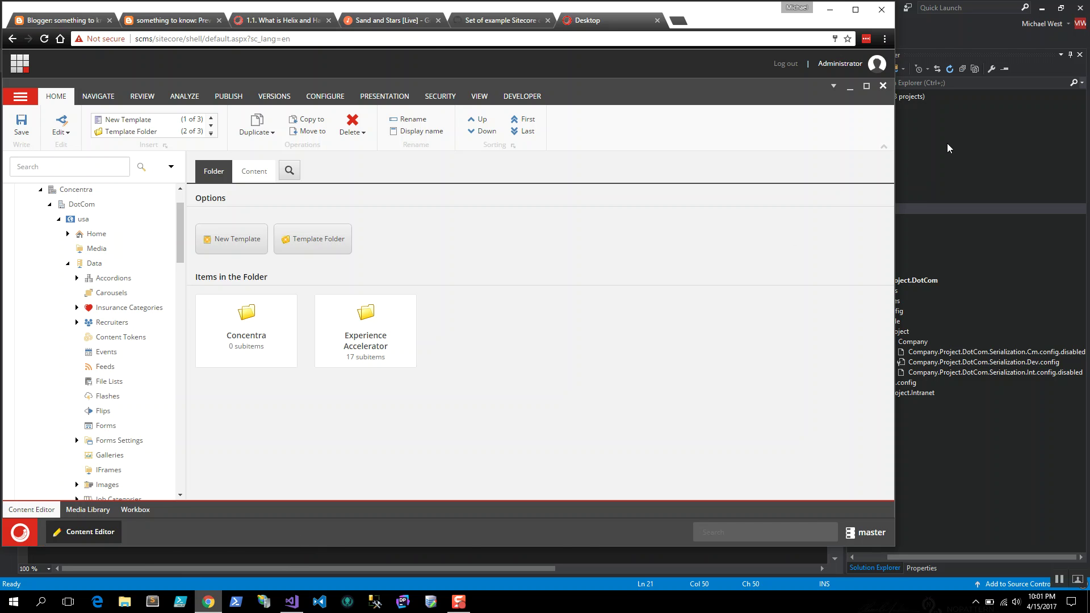
pyautogui.click(973, 33)
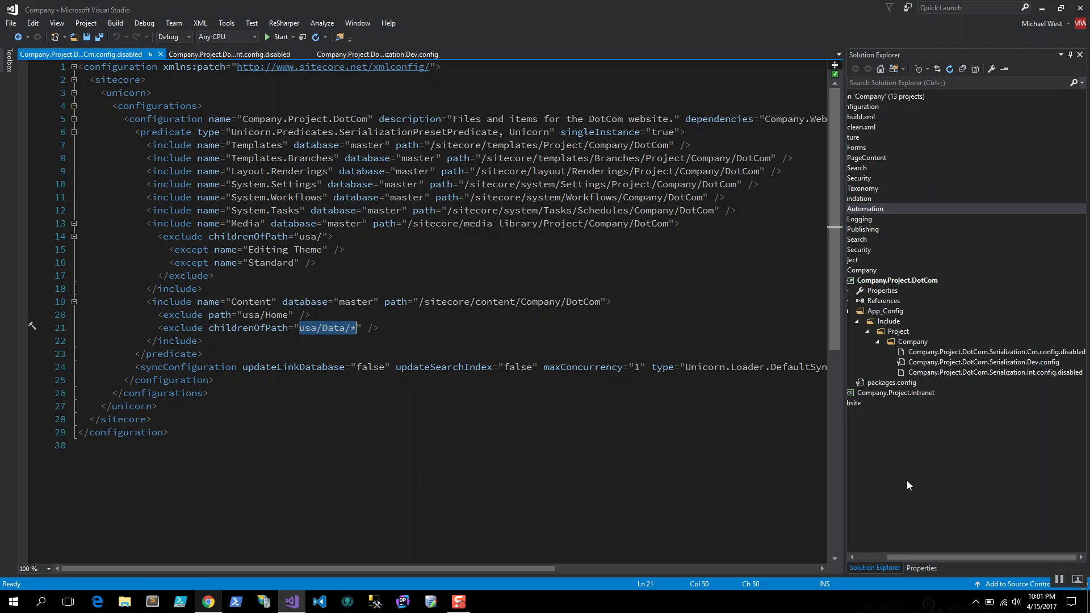
pyautogui.moveTo(912, 556); pyautogui.dragTo(887, 558)
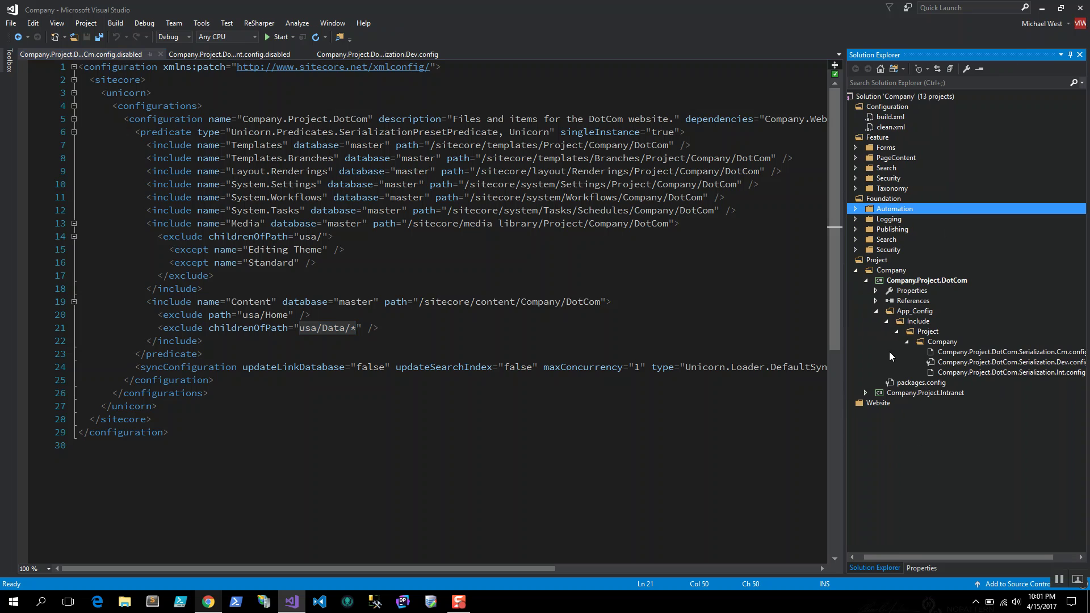
# Open Company.Feature.Forms.Serialization.config from Feature > Forms > App_Config > Include > Feature > Company.
pyautogui.click(859, 277)
pyautogui.click(857, 271)
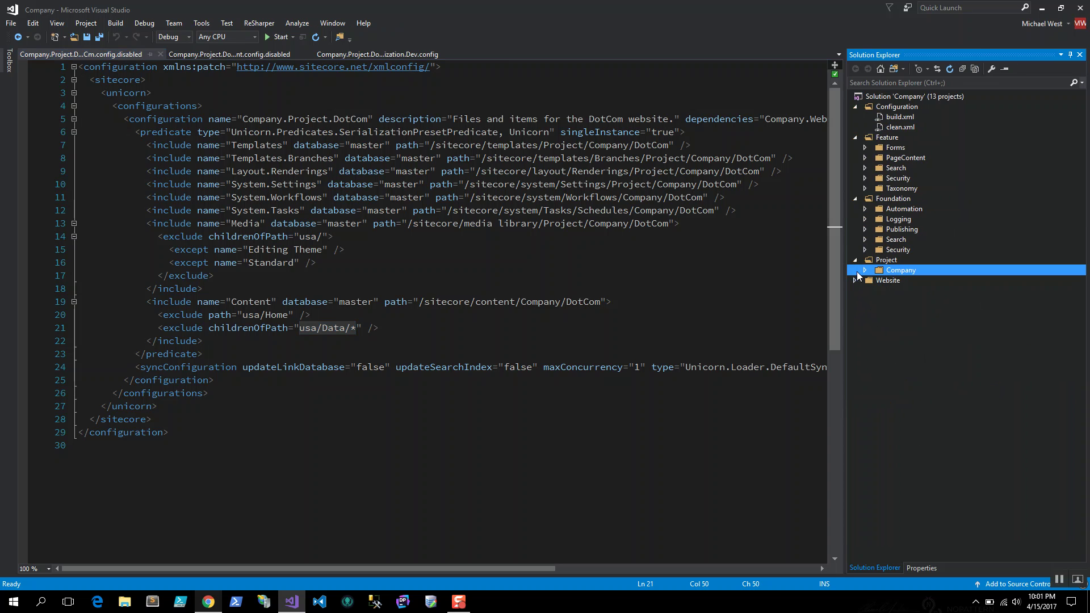
pyautogui.click(865, 150)
pyautogui.click(875, 157)
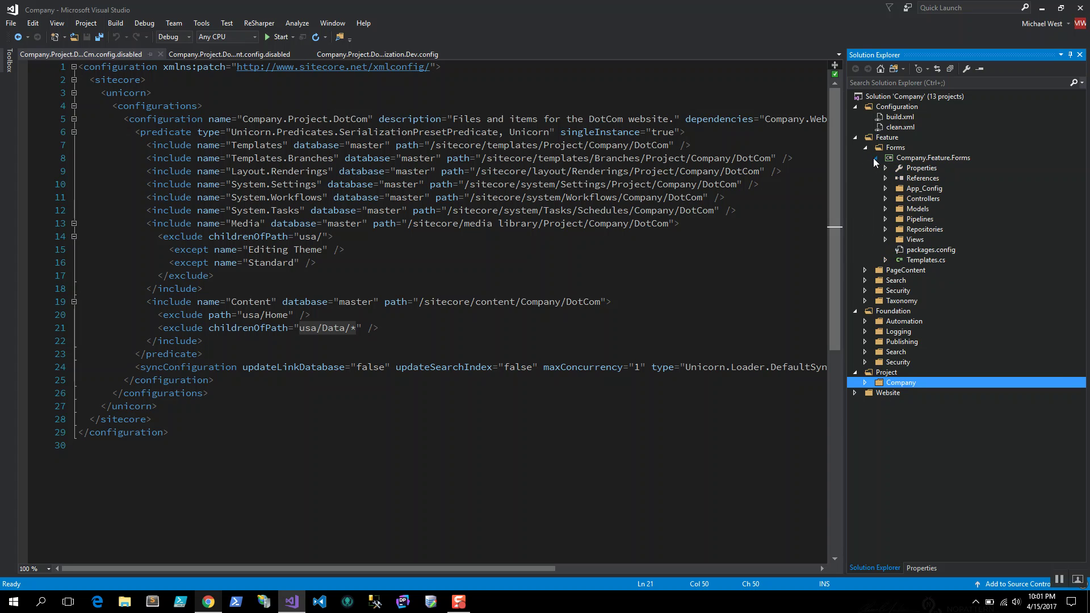
pyautogui.click(886, 189)
pyautogui.click(896, 198)
pyautogui.click(907, 210)
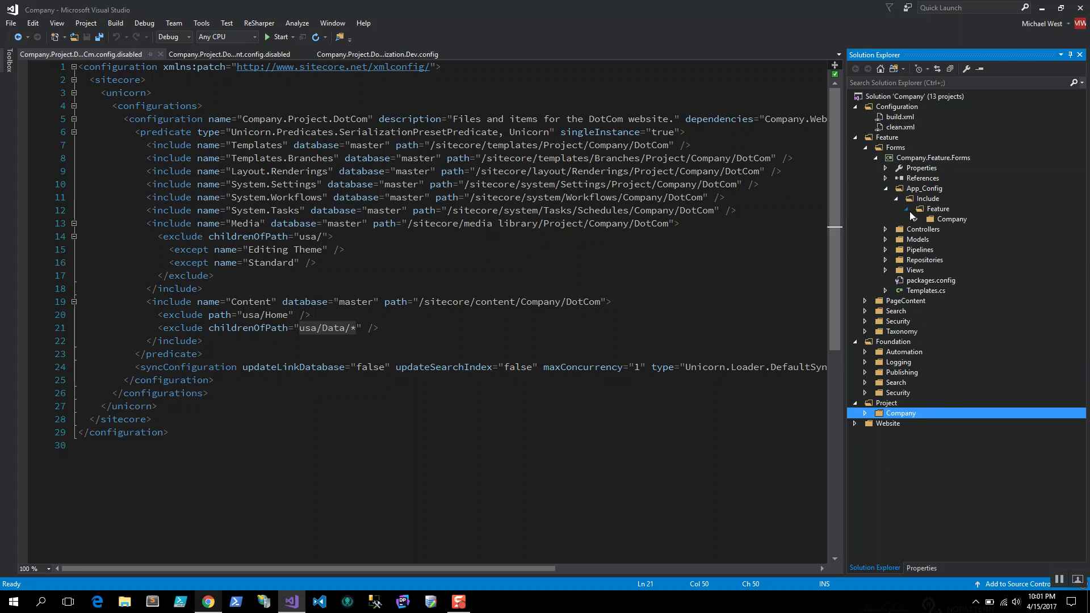
pyautogui.click(916, 219)
pyautogui.click(978, 239)
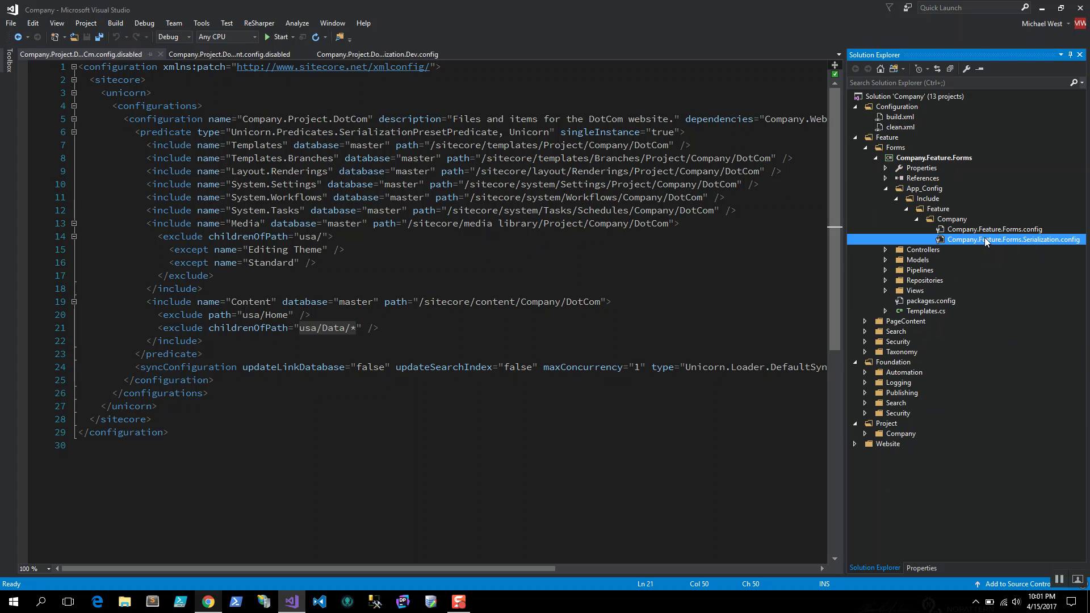
pyautogui.doubleClick(954, 240)
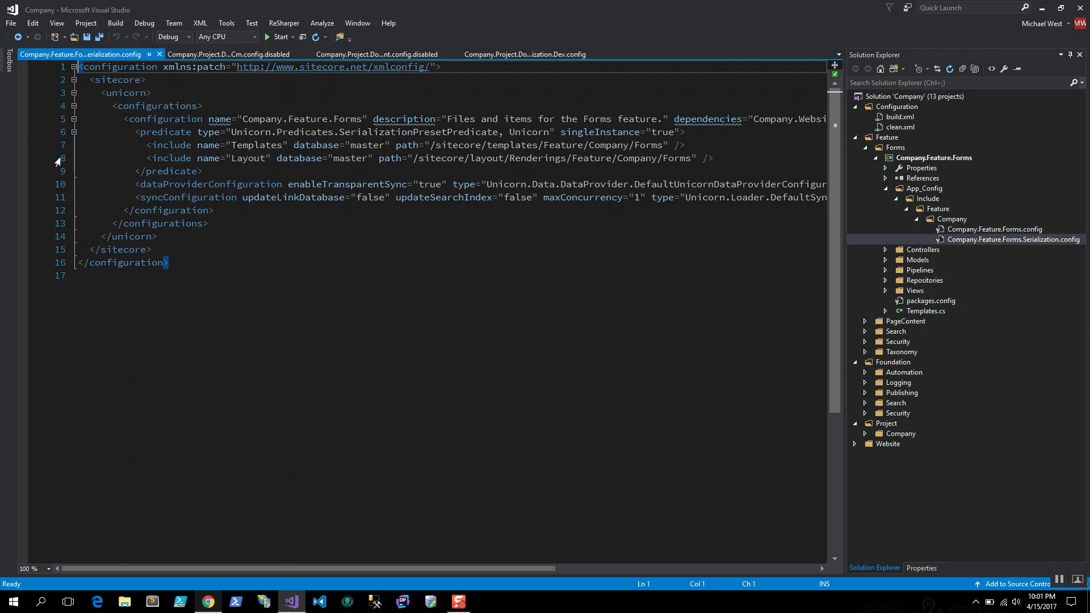
# Highlight the Templates and Layout include lines and the Company and Forms parts of the Templates path.
pyautogui.moveTo(60, 145); pyautogui.dragTo(61, 161)
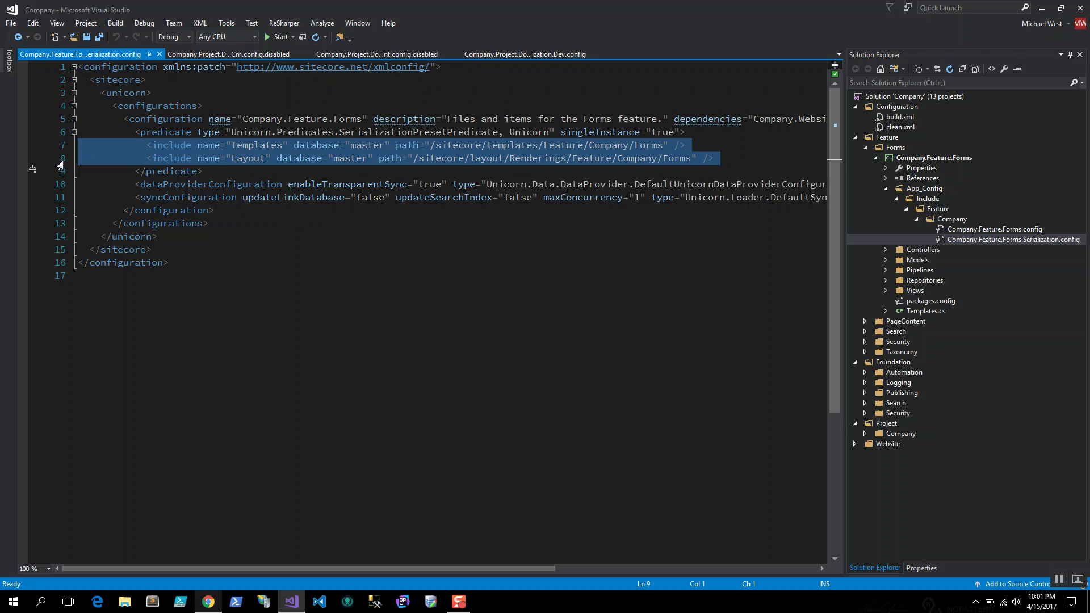
pyautogui.click(622, 154)
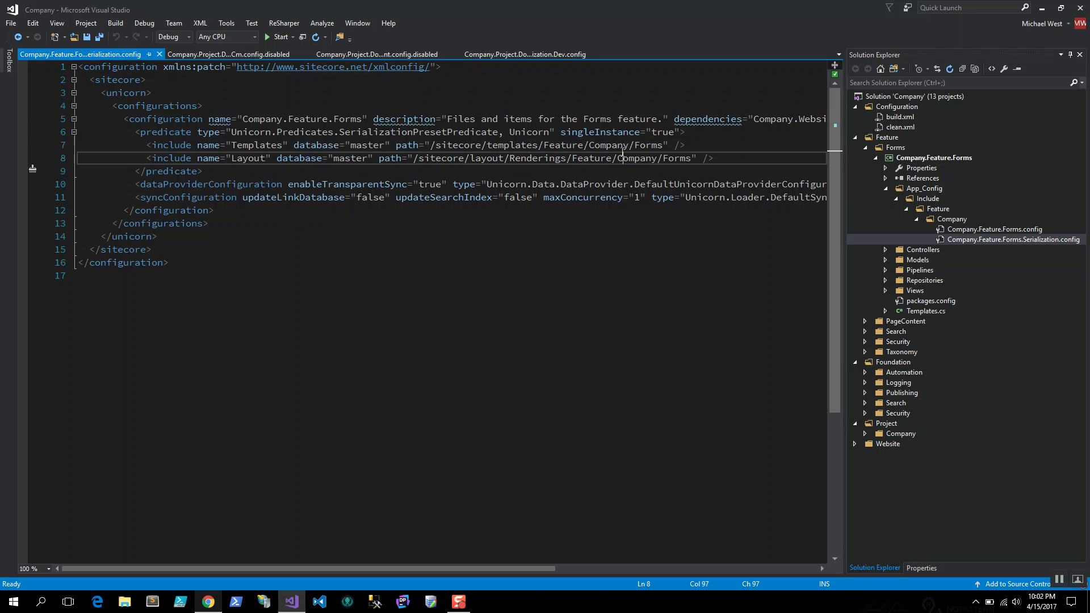
pyautogui.click(612, 149)
pyautogui.doubleClick(611, 146)
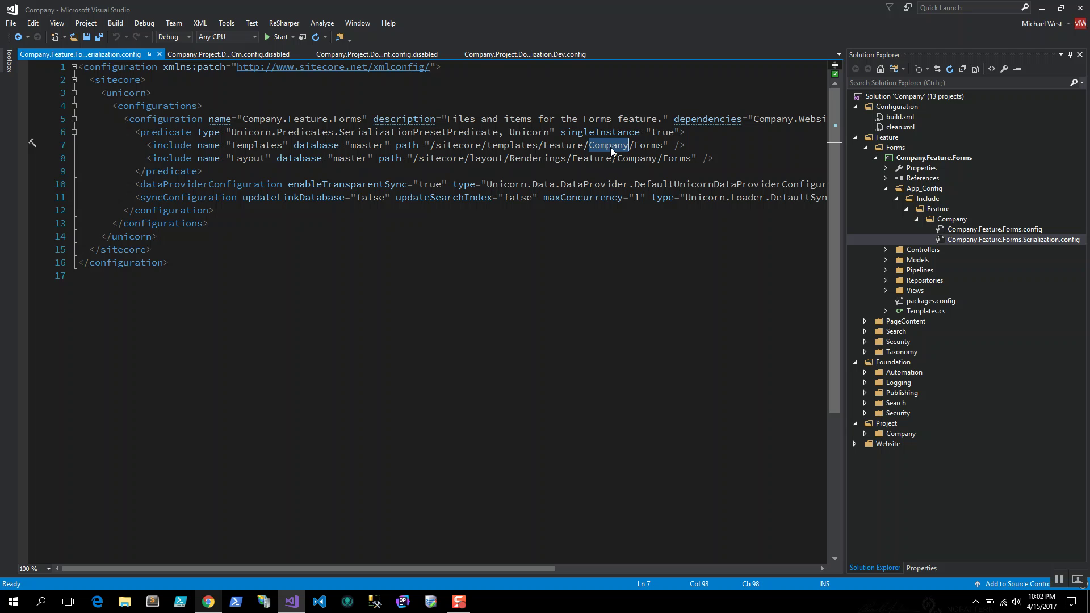
pyautogui.doubleClick(647, 146)
# Load scms/unicorn.aspx in a new Chrome tab and scroll the Unicorn configurations list.
pyautogui.click(214, 607)
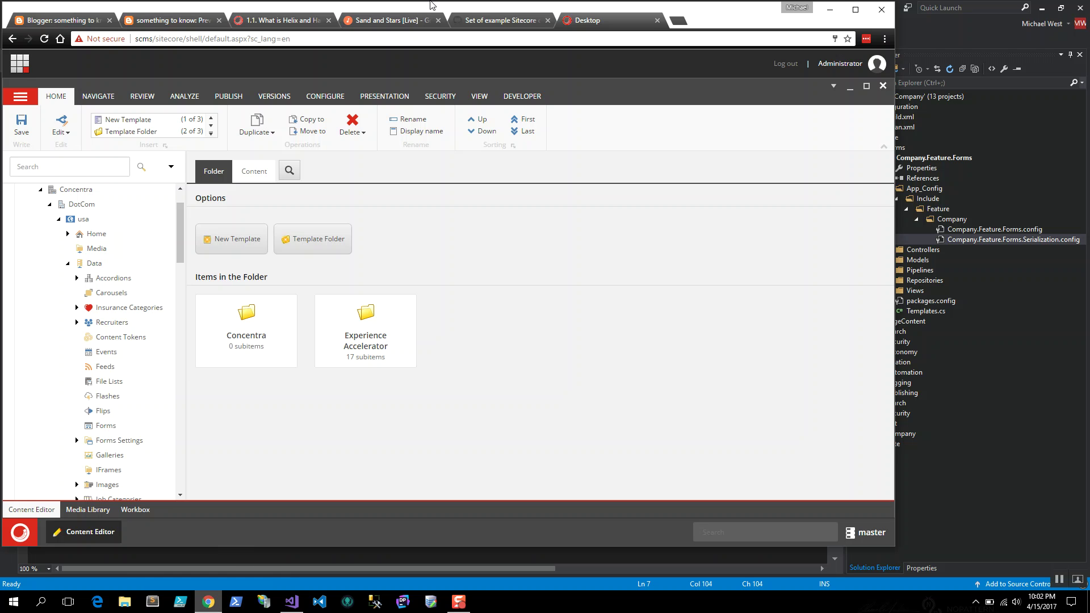
pyautogui.click(682, 23)
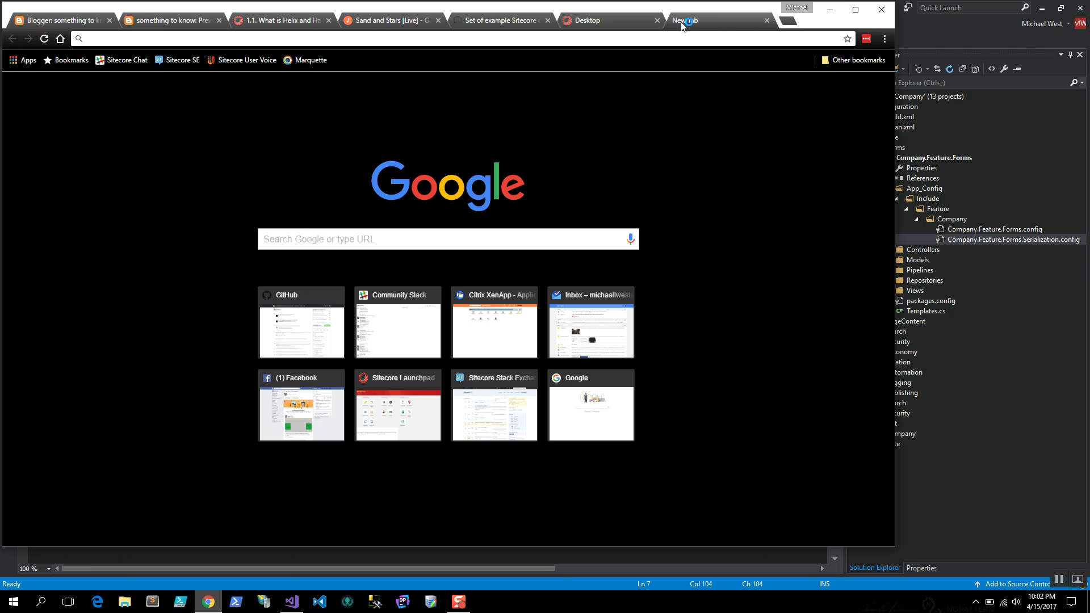
pyautogui.write('scms')
pyautogui.press('Down')
pyautogui.press('Down')
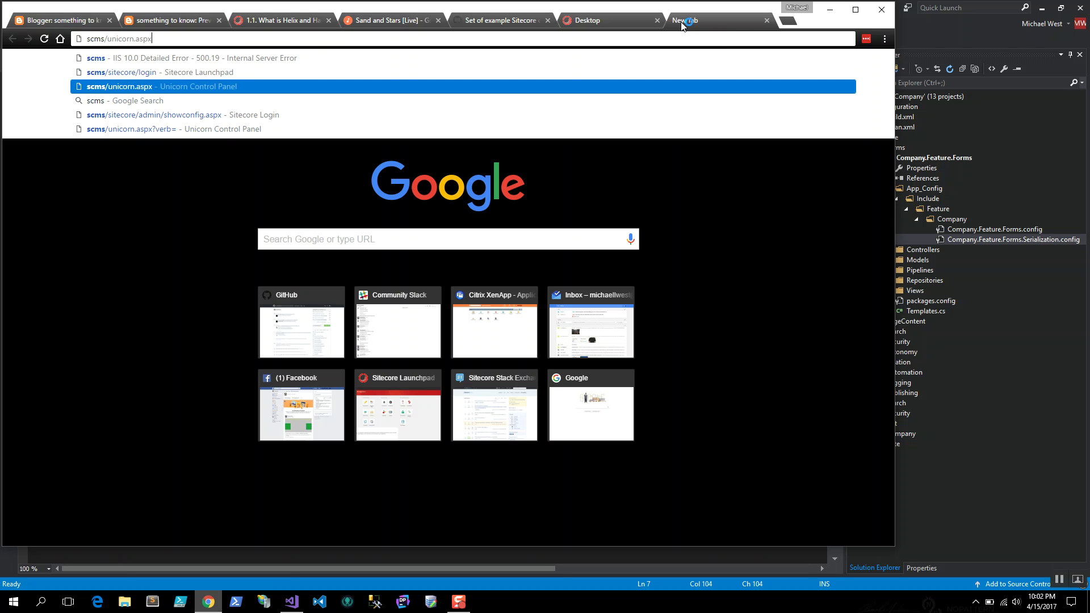
pyautogui.press('Return')
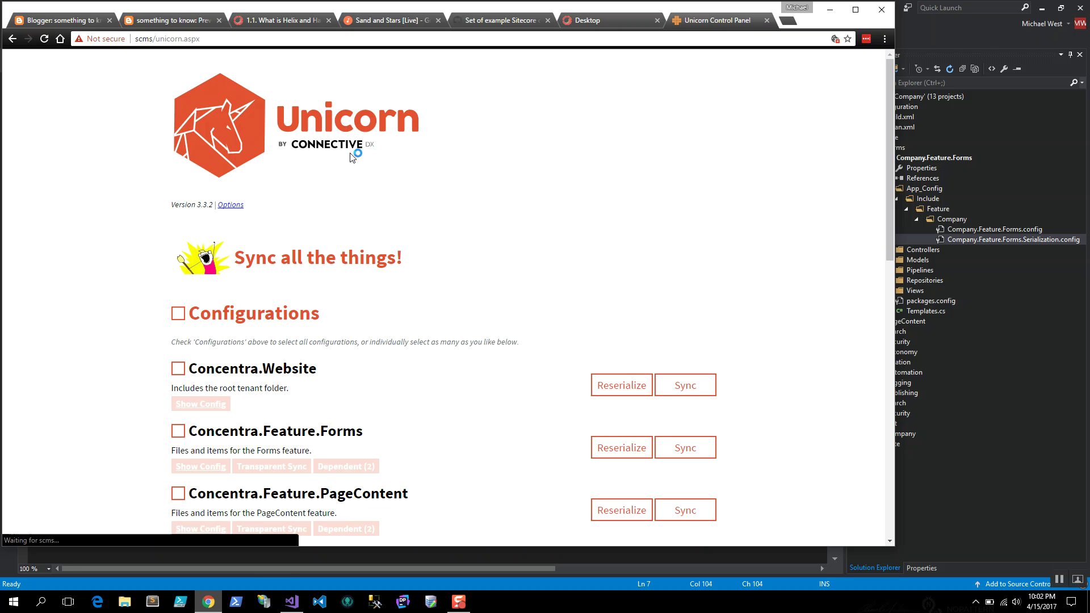
pyautogui.moveTo(887, 99); pyautogui.dragTo(884, 149)
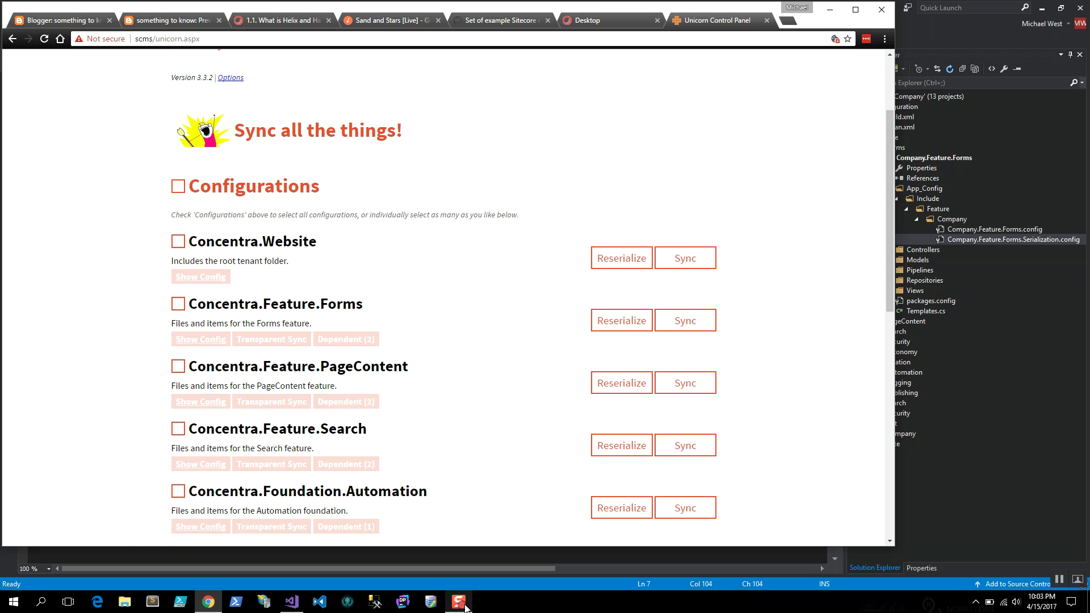
pyautogui.click(463, 603)
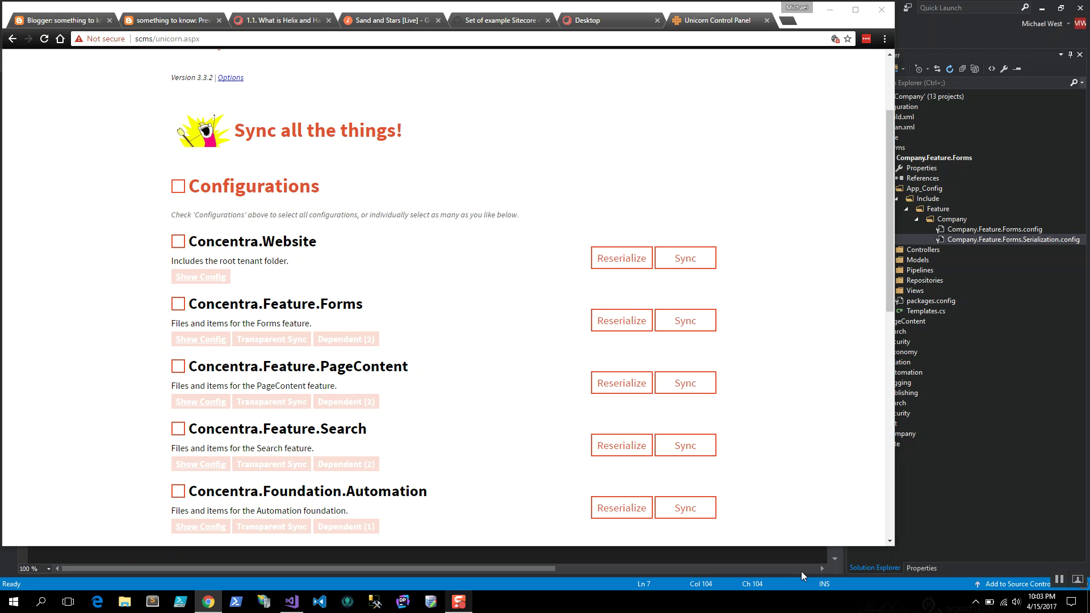